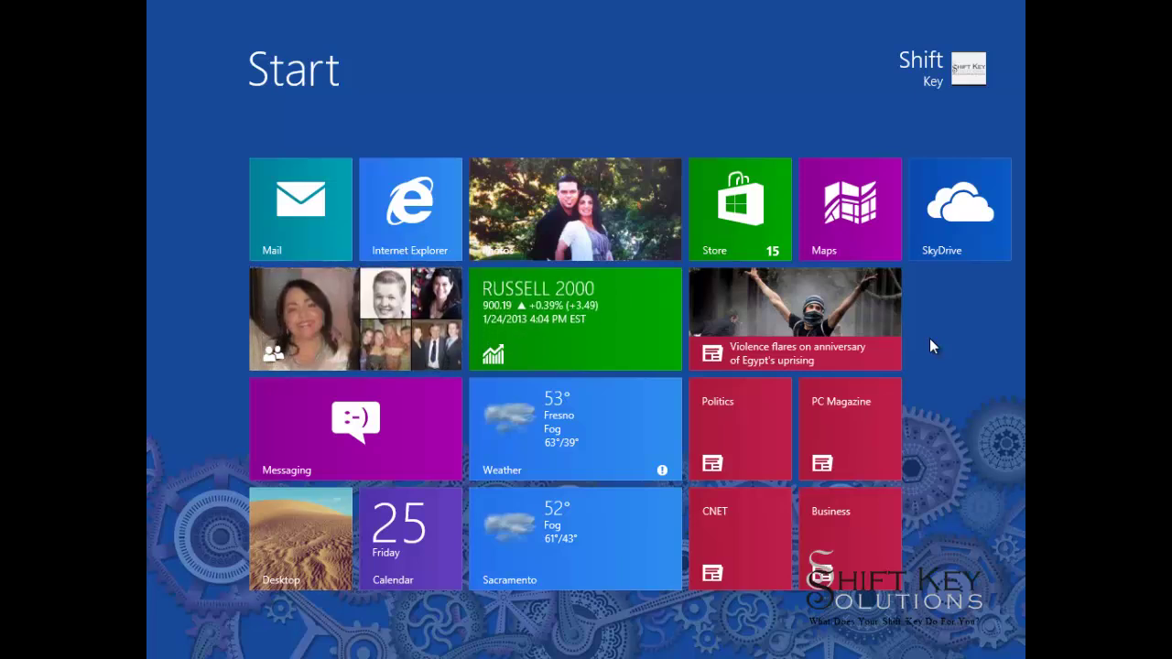
- Scroll the Windows 8 Start screen until the Office Apps group with Word, Excel and PowerPoint 2013 shows
{"action": "scroll", "coordinate": [929, 338], "scroll_direction": "down", "scroll_amount": 5}
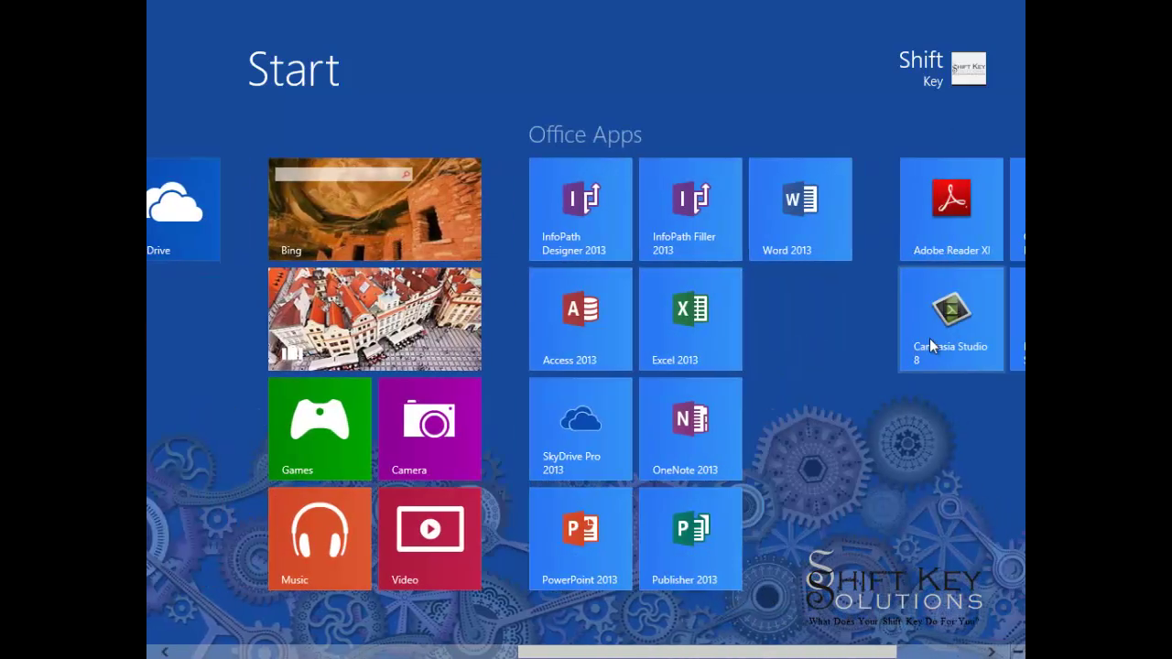
- Launch Word 2013 from its Start screen tile
{"action": "left_click", "coordinate": [793, 212]}
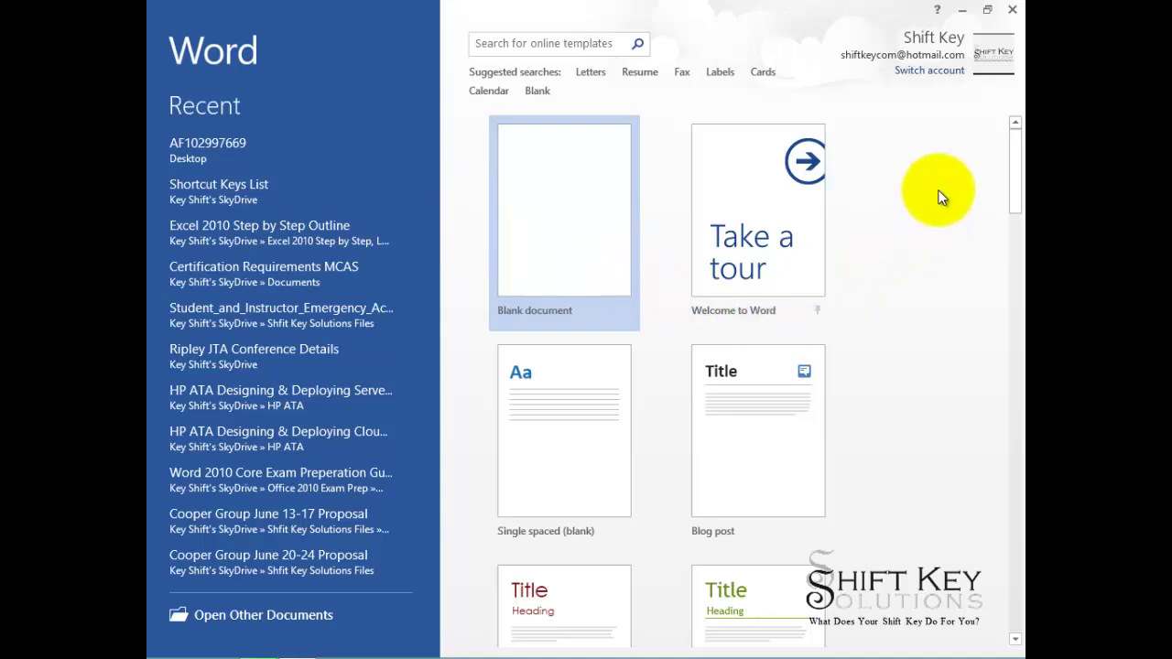
- Create Document1 from the Welcome to Word tour template, zoom out to 50%, and place the cursor on the cover page
{"action": "left_click", "coordinate": [760, 218]}
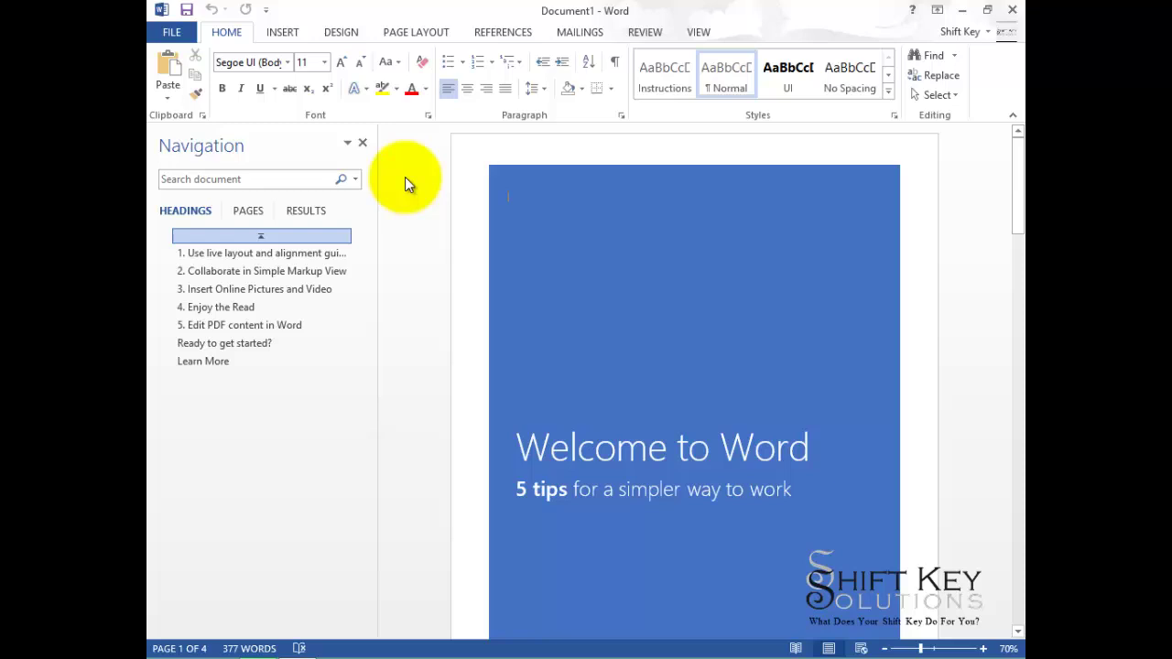
{"action": "left_click", "coordinate": [658, 328]}
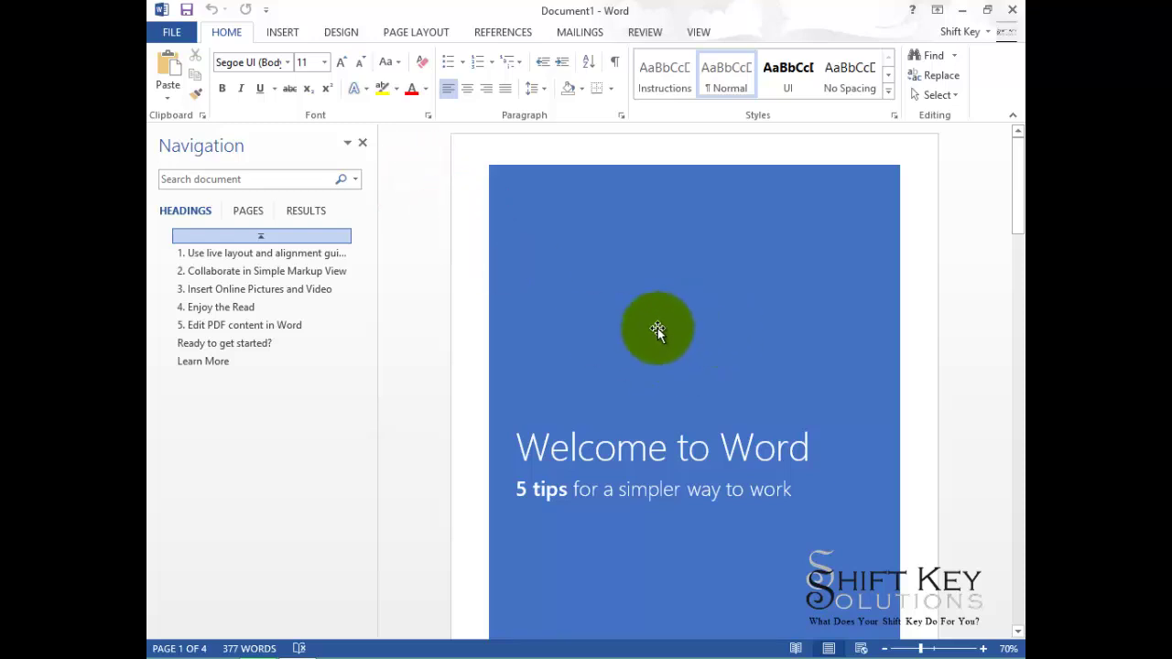
{"action": "left_click_drag", "start_coordinate": [651, 355], "coordinate": [420, 328]}
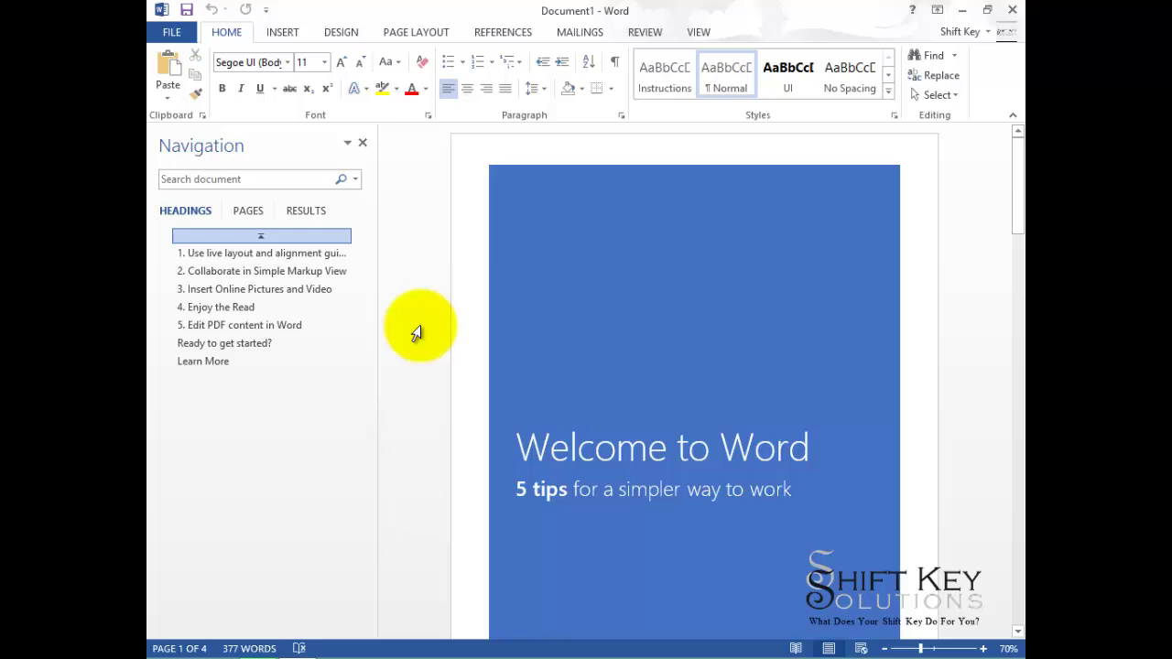
{"action": "scroll", "coordinate": [416, 333], "scroll_direction": "down", "scroll_amount": 2}
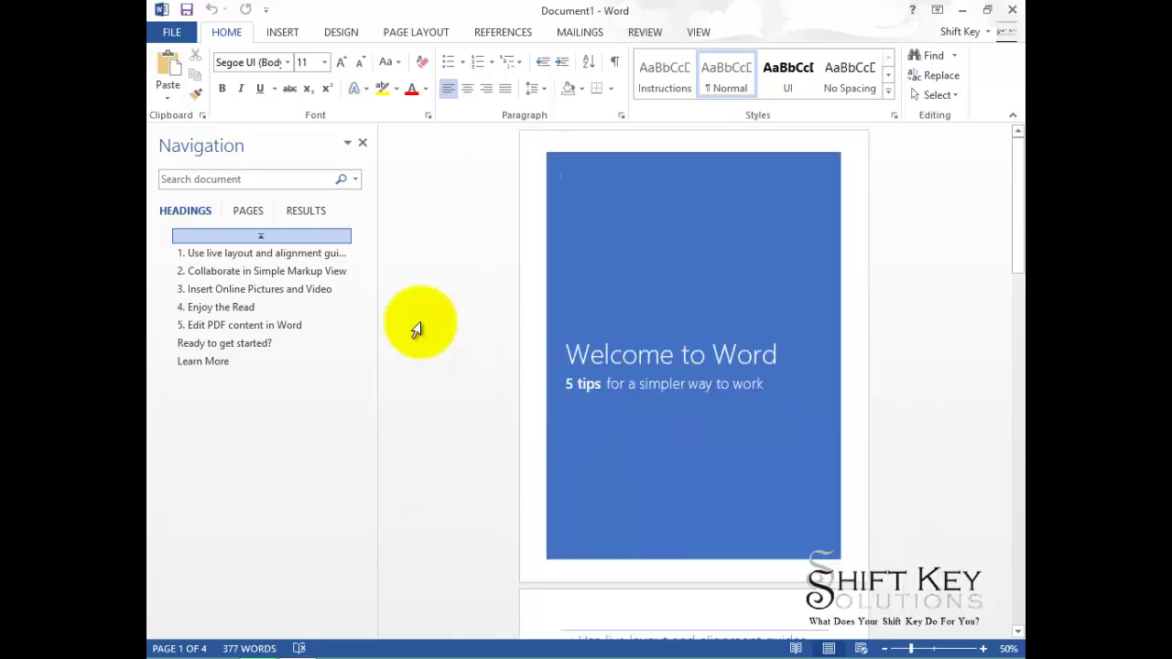
{"action": "left_click", "coordinate": [681, 236]}
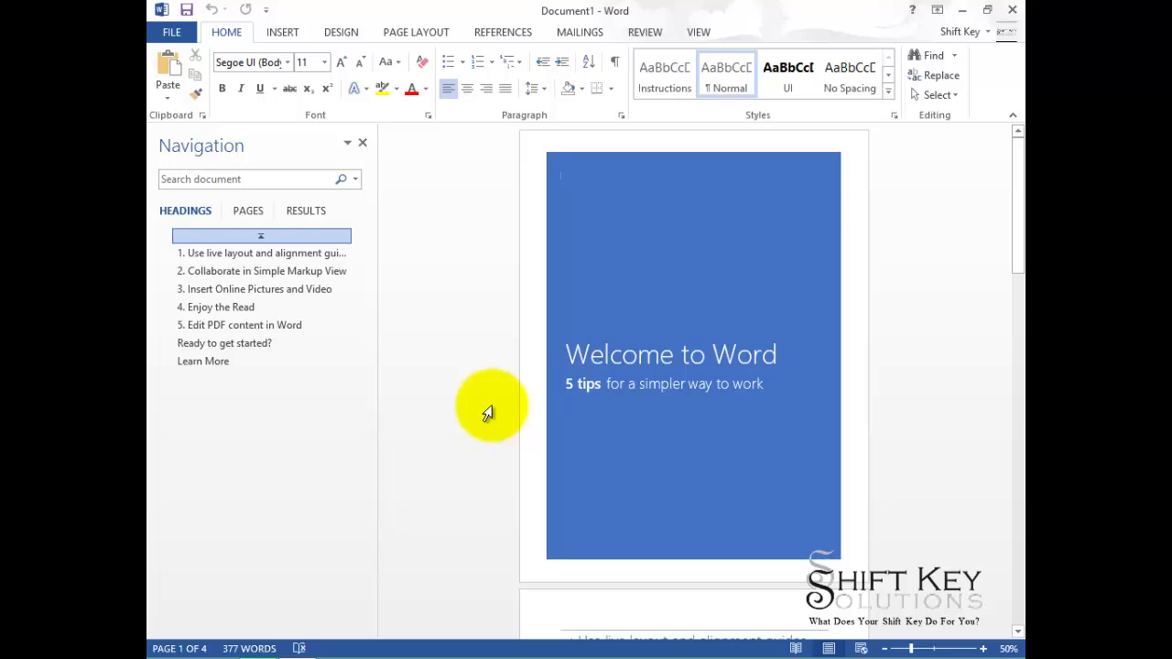
- Jump to tip 1 and drag the flower picture up to the start of its paragraph
{"action": "left_click", "coordinate": [293, 260]}
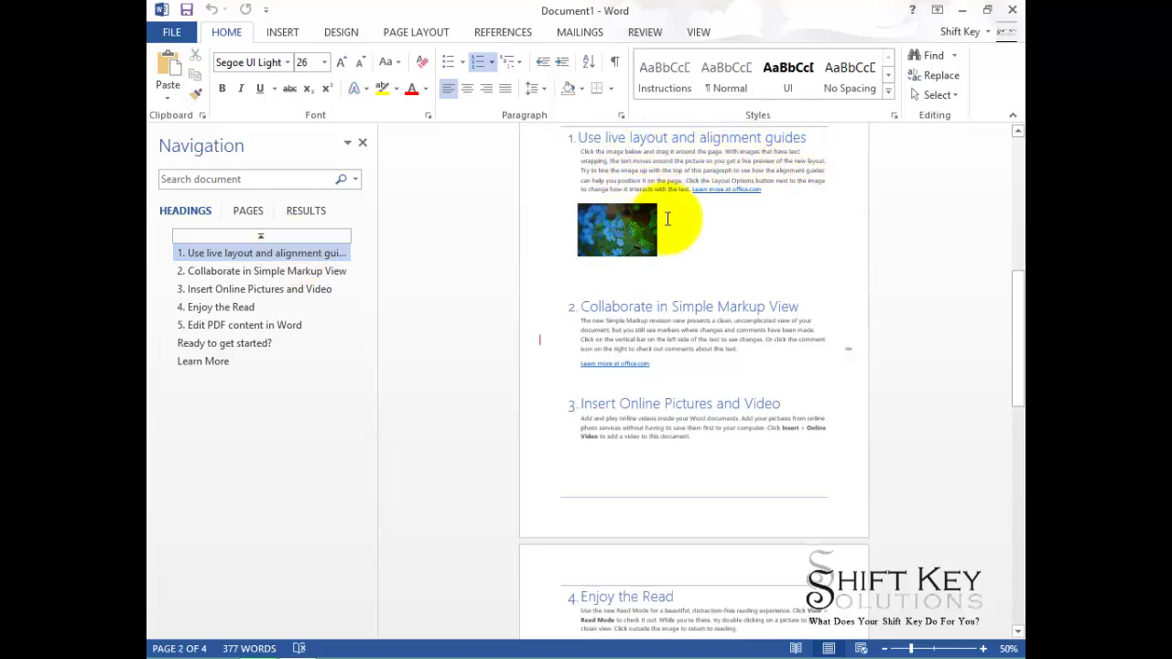
{"action": "scroll", "coordinate": [702, 262], "scroll_direction": "up", "scroll_amount": 2}
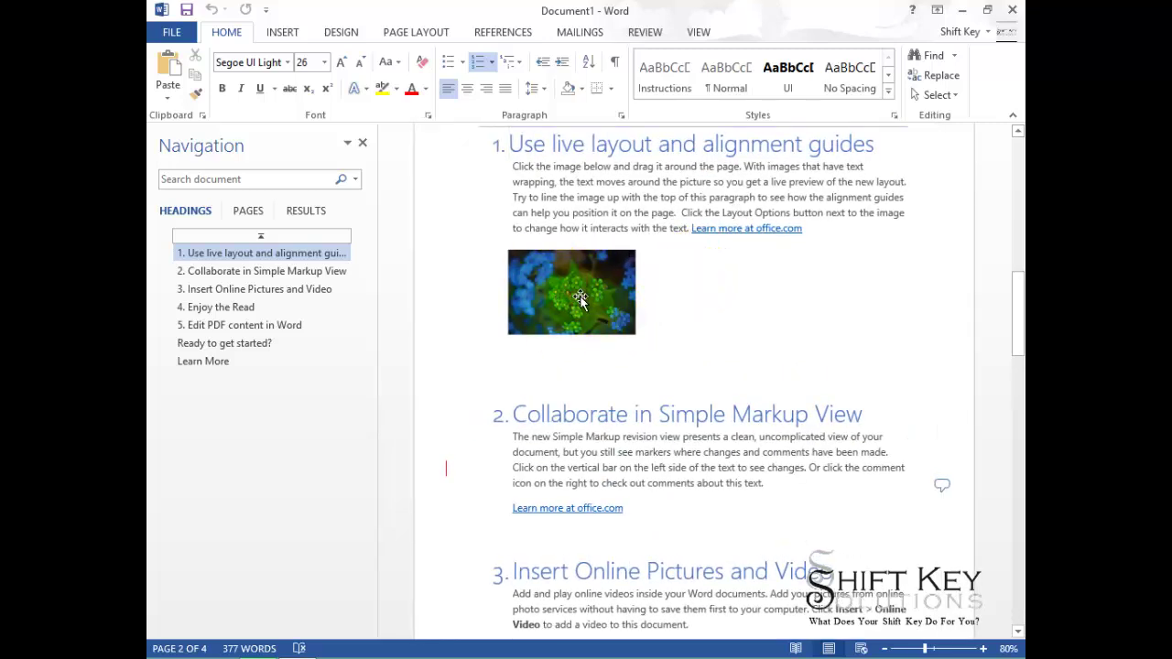
{"action": "left_click", "coordinate": [612, 290]}
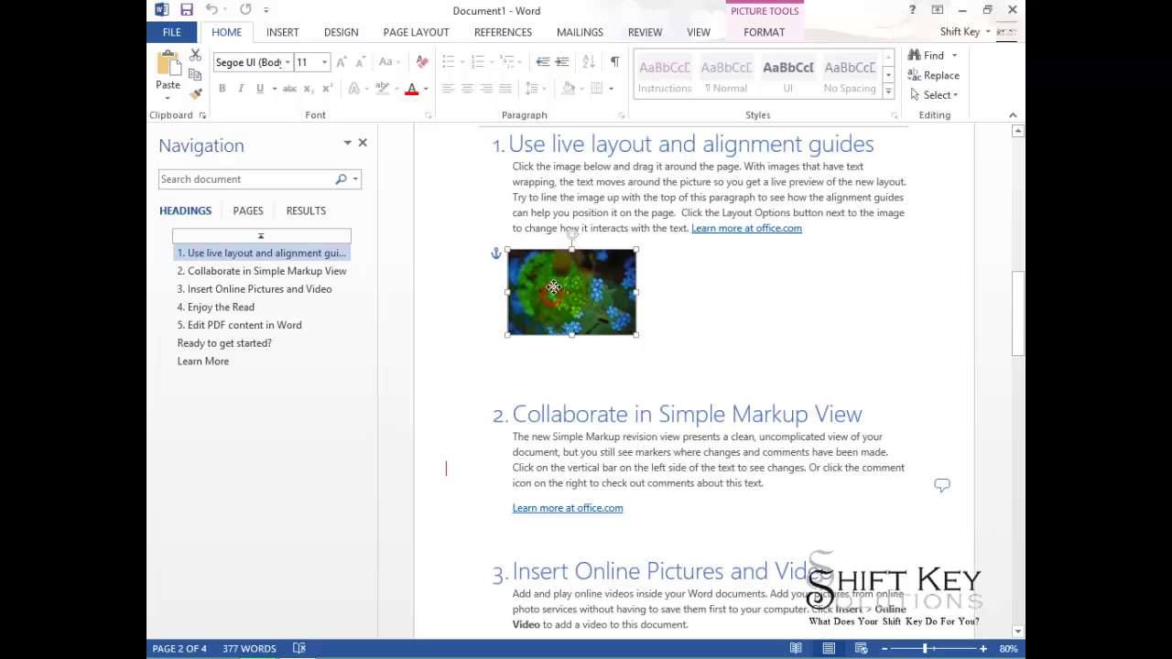
{"action": "left_click_drag", "start_coordinate": [553, 287], "coordinate": [552, 211]}
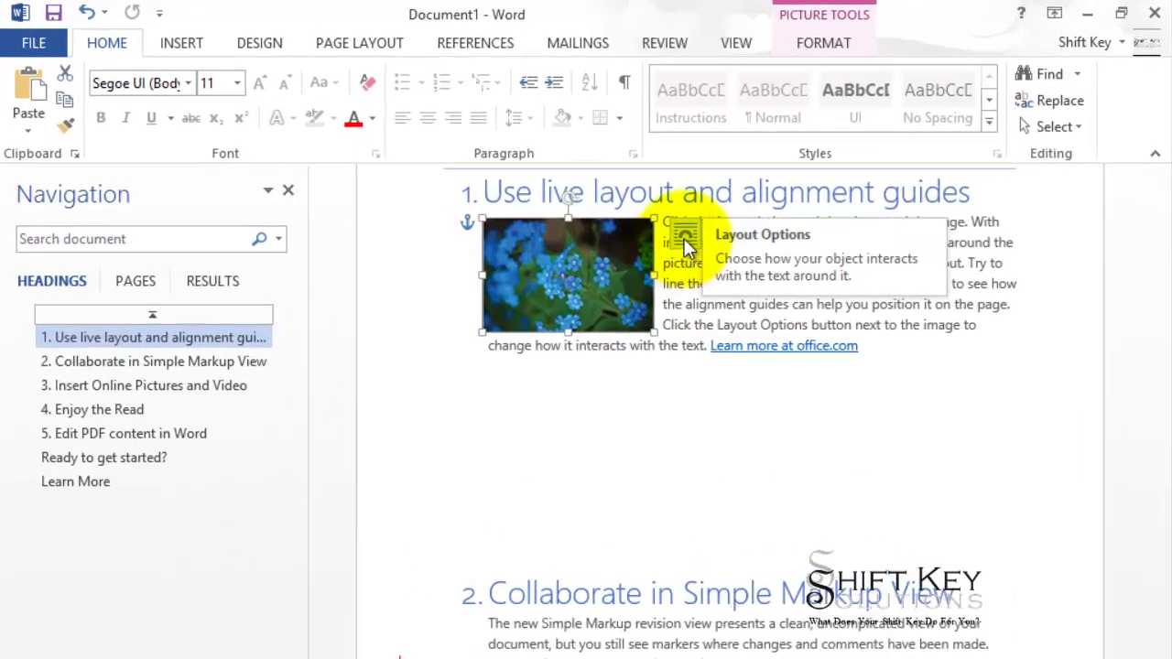
- Try Square, Tight, Through, Behind, Top and Bottom, and In Front wrapping on the flower, ending on Tight
{"action": "left_click", "coordinate": [685, 239]}
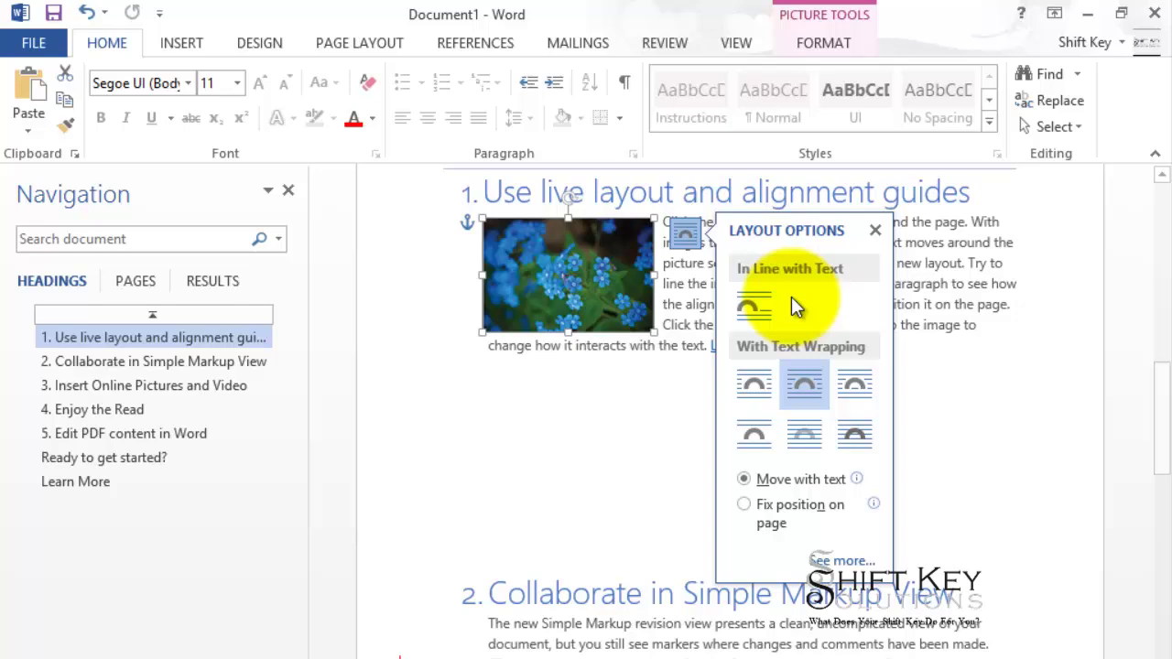
{"action": "left_click", "coordinate": [756, 386]}
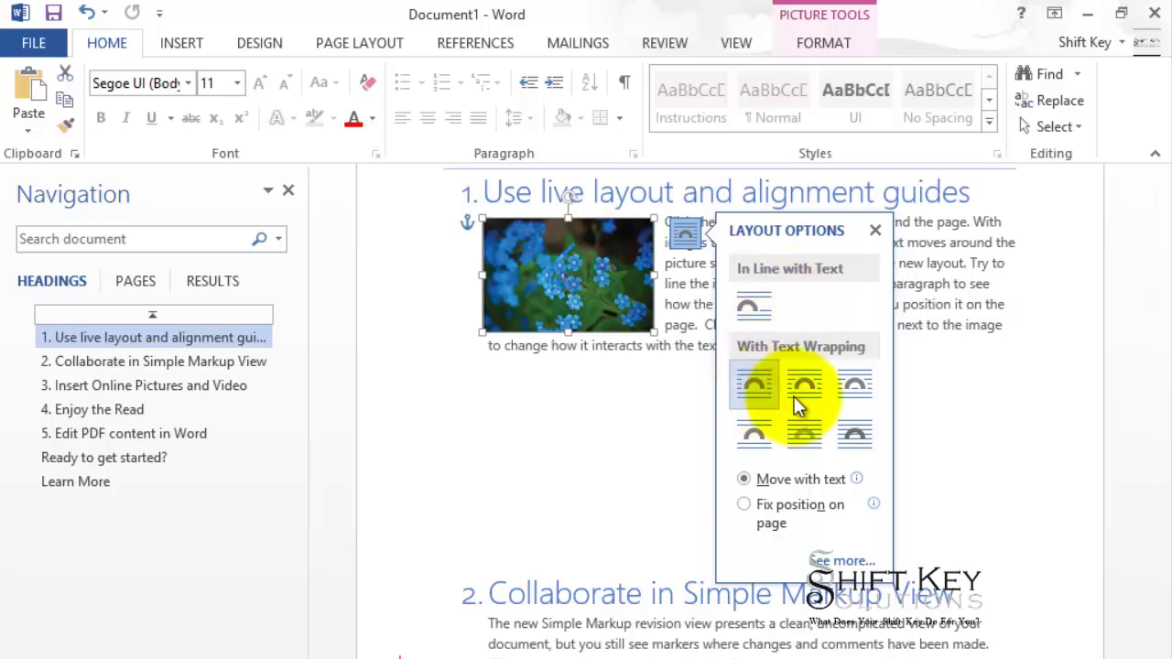
{"action": "left_click", "coordinate": [805, 388]}
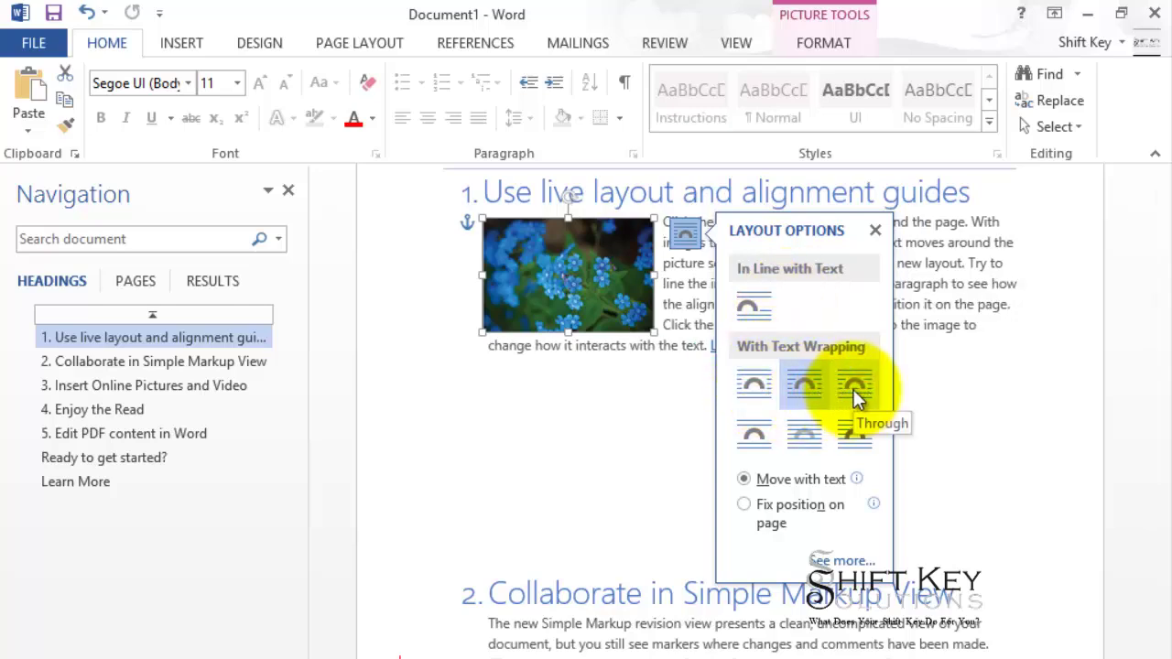
{"action": "left_click", "coordinate": [854, 389]}
{"action": "left_click", "coordinate": [809, 429]}
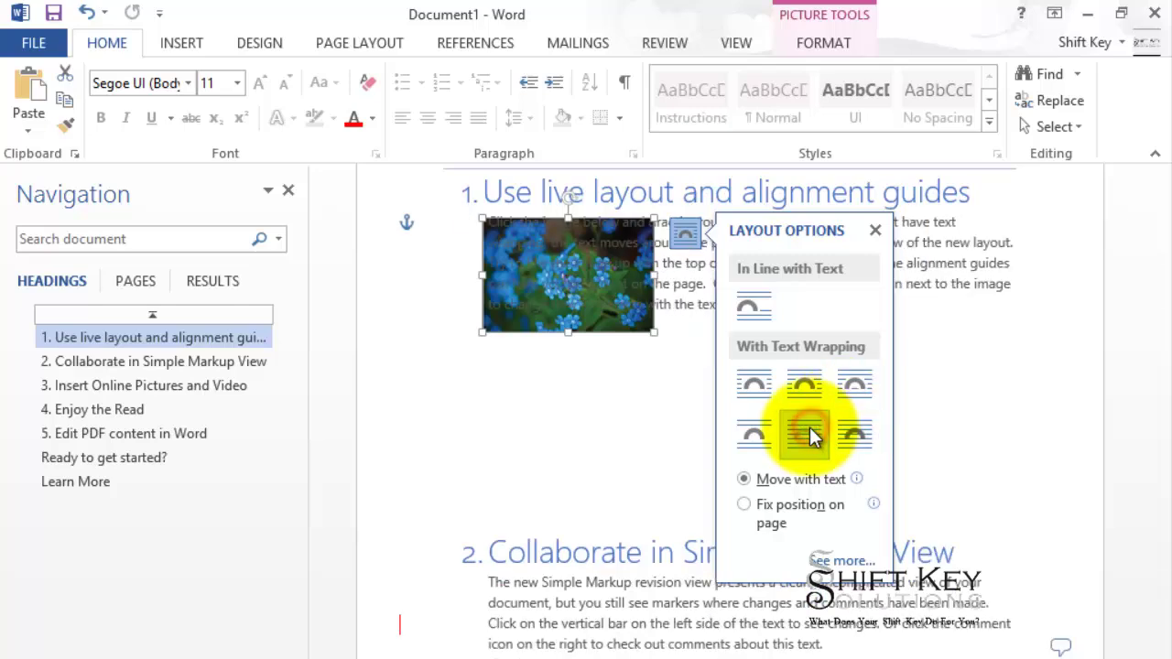
{"action": "left_click", "coordinate": [755, 438]}
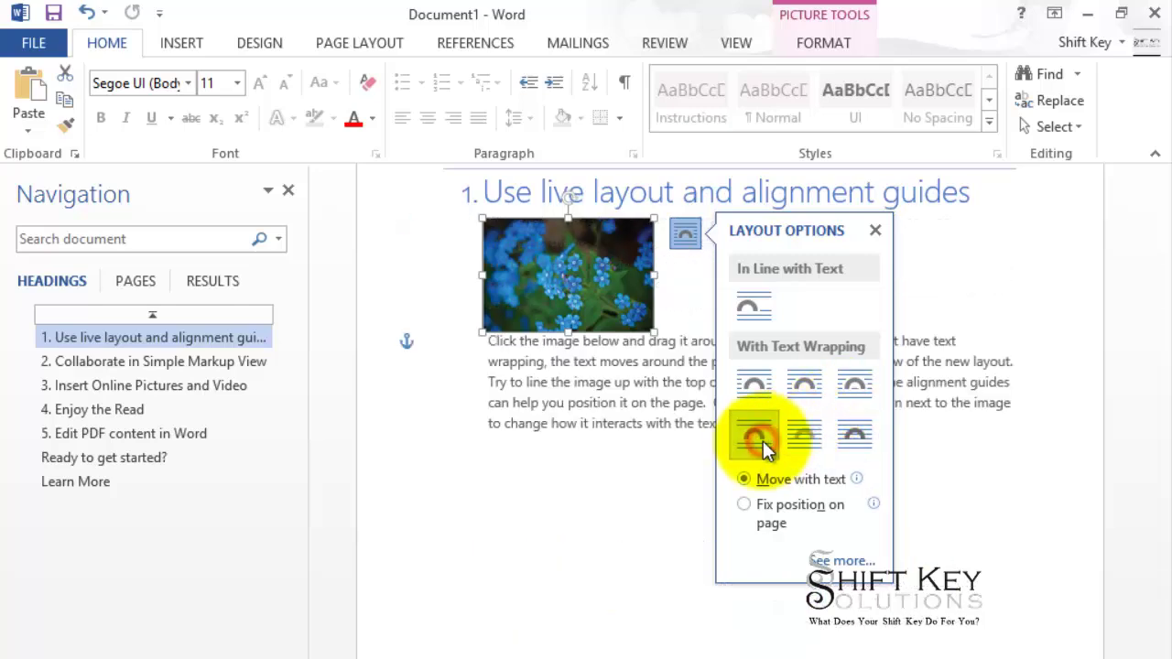
{"action": "left_click", "coordinate": [857, 440]}
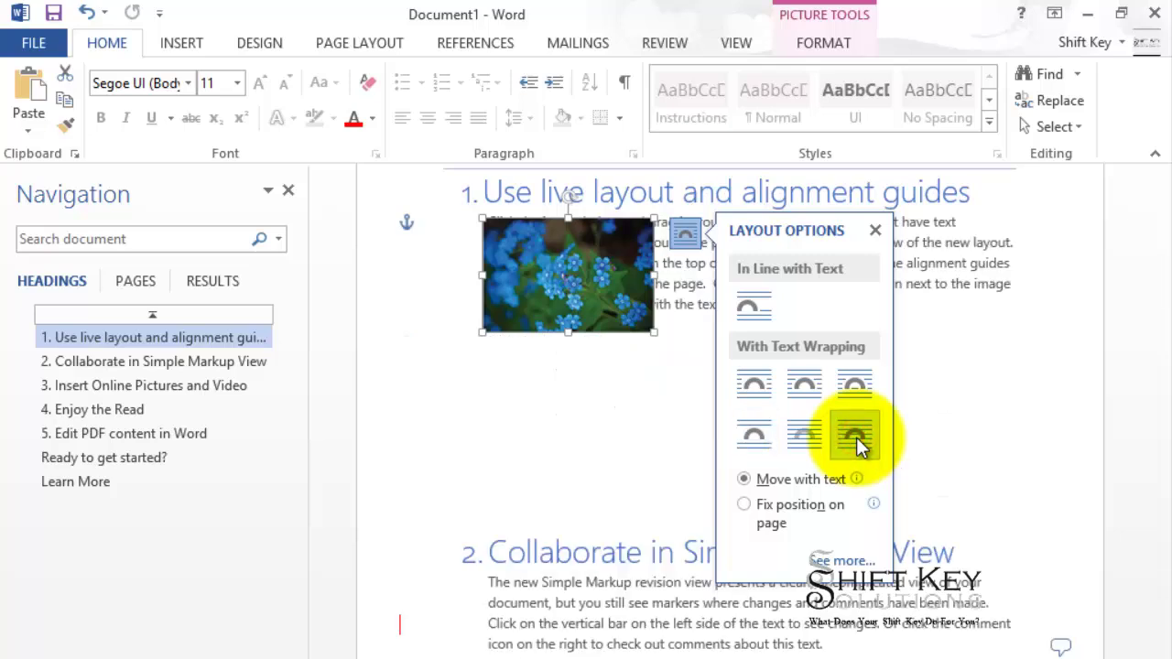
{"action": "left_click", "coordinate": [803, 390]}
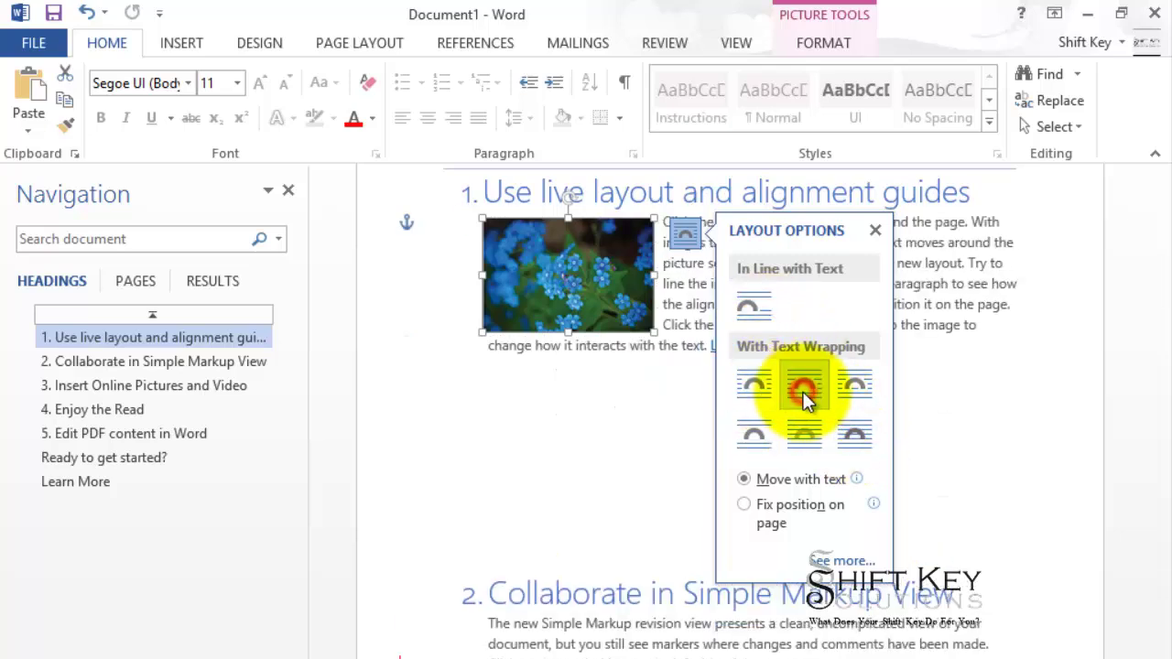
{"action": "left_click", "coordinate": [689, 245]}
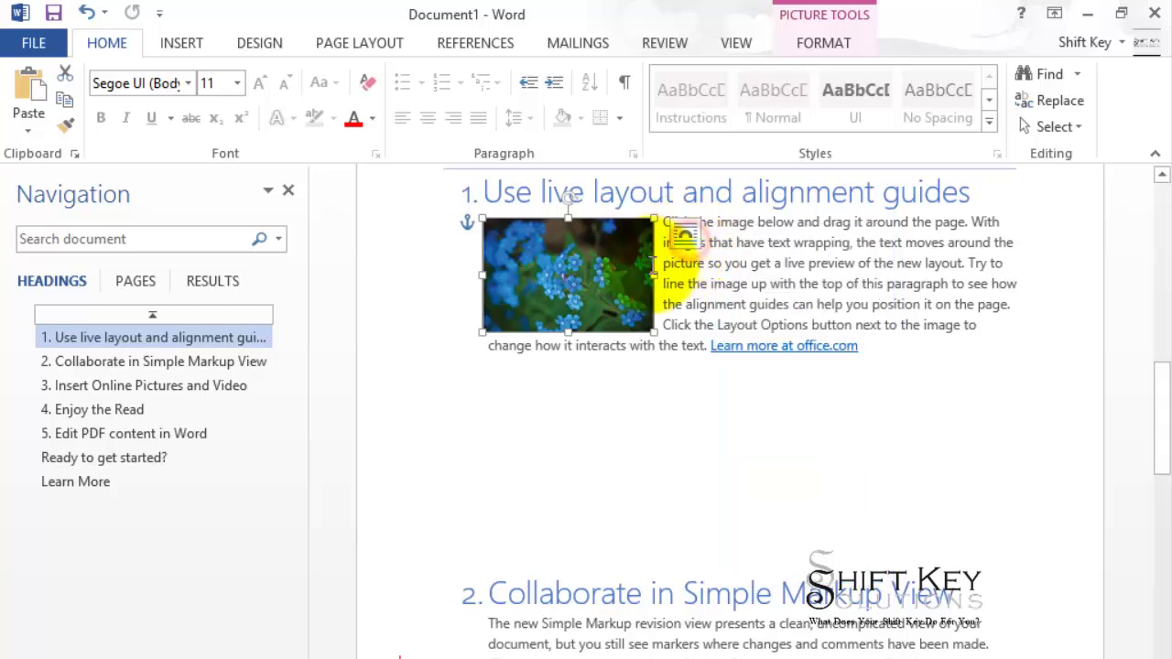
{"action": "left_click", "coordinate": [654, 413]}
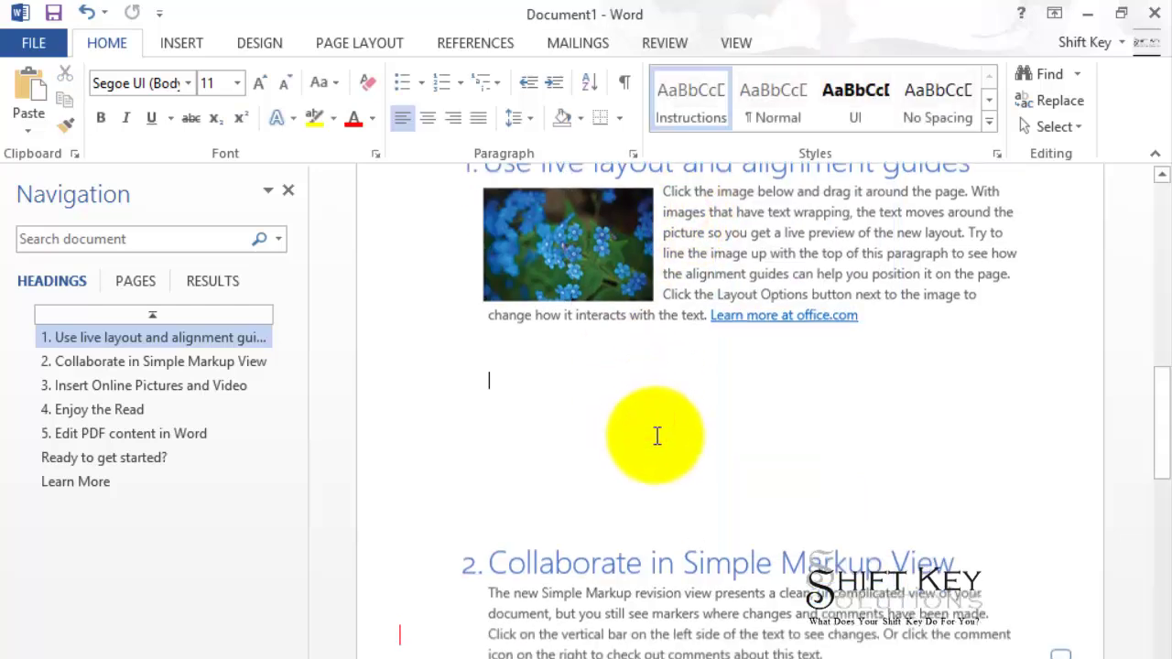
- Scroll down to tip 2, Collaborate in Simple Markup View, and its comment marker
{"action": "scroll", "coordinate": [656, 431], "scroll_direction": "down", "scroll_amount": 5}
{"action": "scroll", "coordinate": [656, 437], "scroll_direction": "down", "scroll_amount": 1}
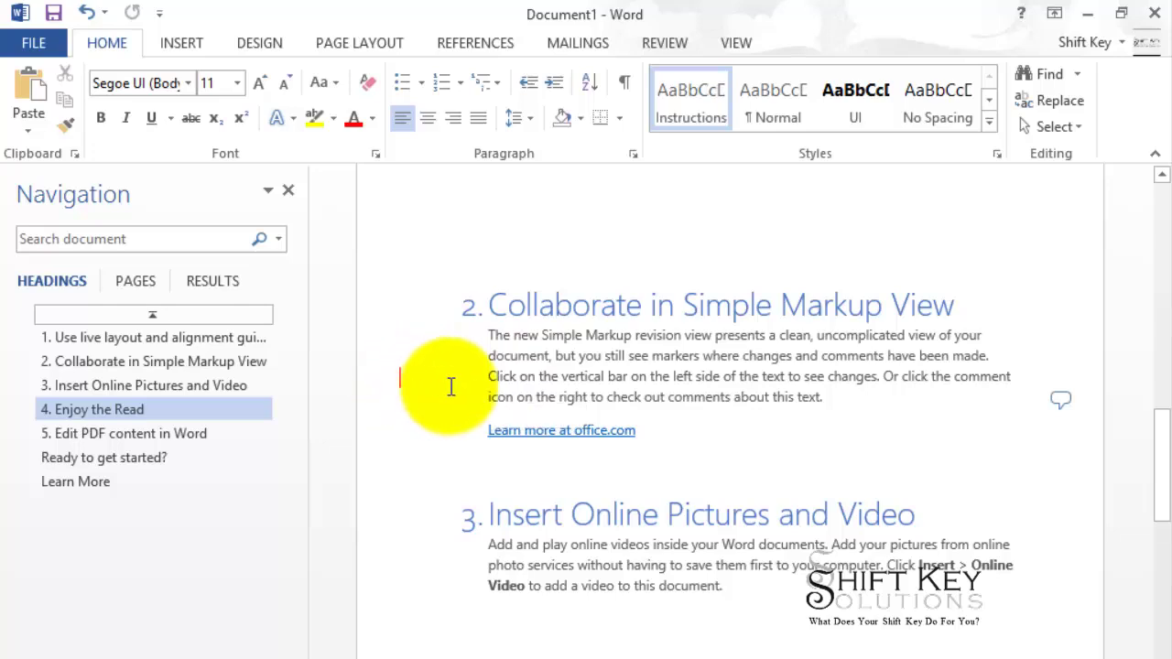
- Reply 'This is great or I agree.' to the tip 2 comment and close the Comments pane
{"action": "left_click", "coordinate": [1066, 401]}
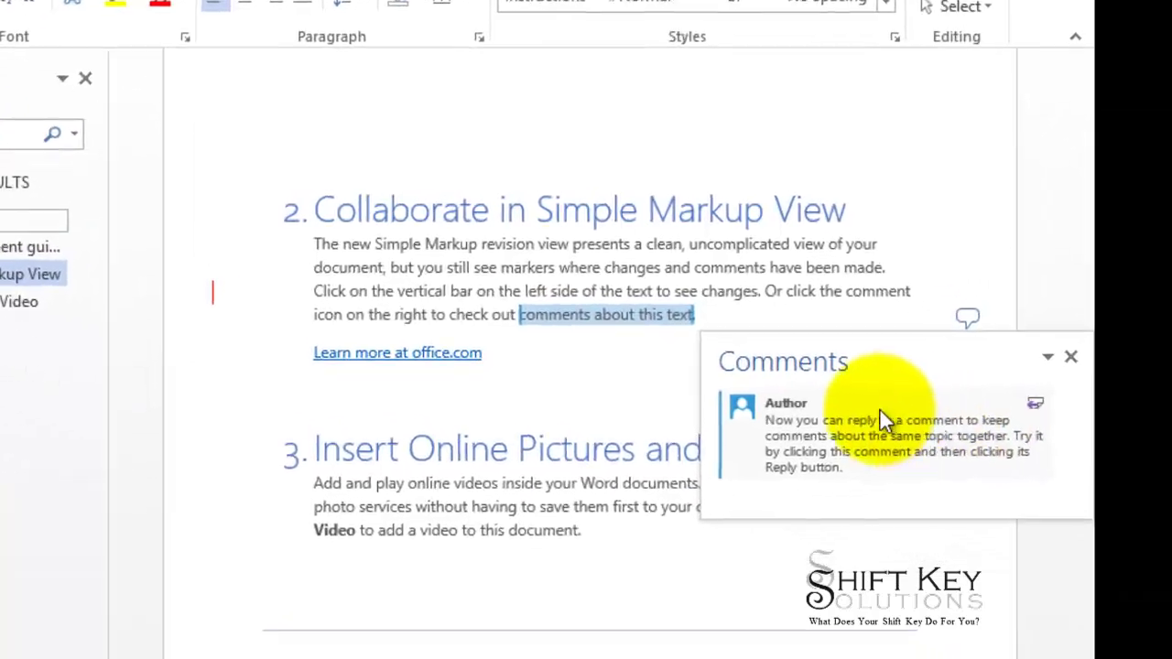
{"action": "left_click", "coordinate": [838, 467]}
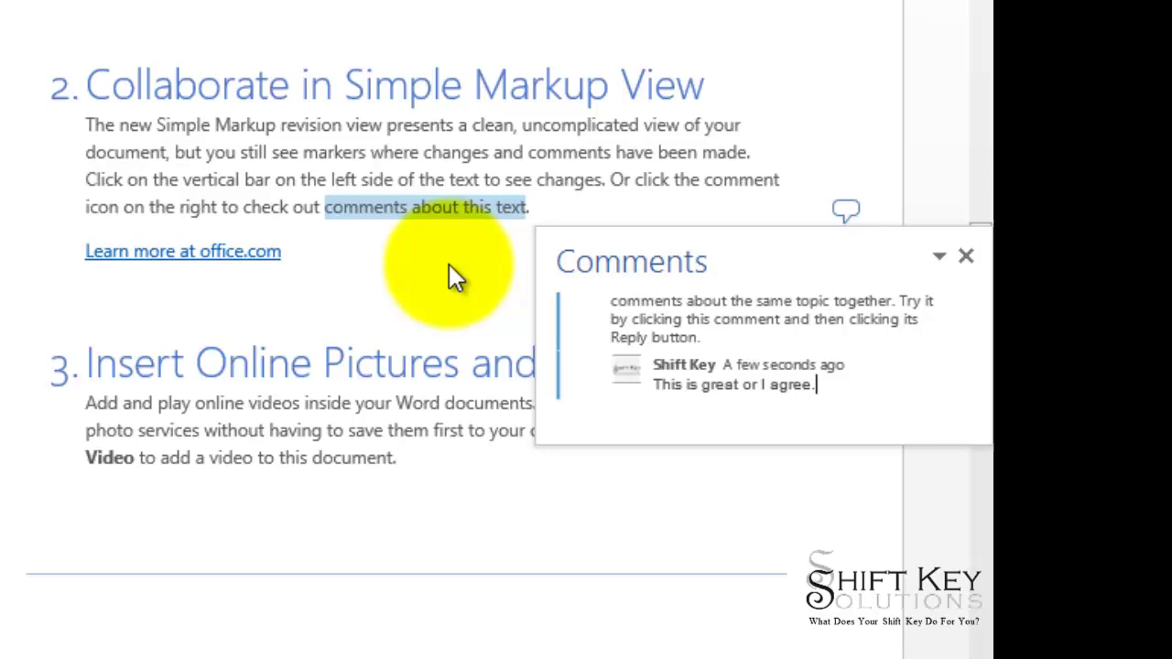
{"action": "left_click", "coordinate": [968, 258]}
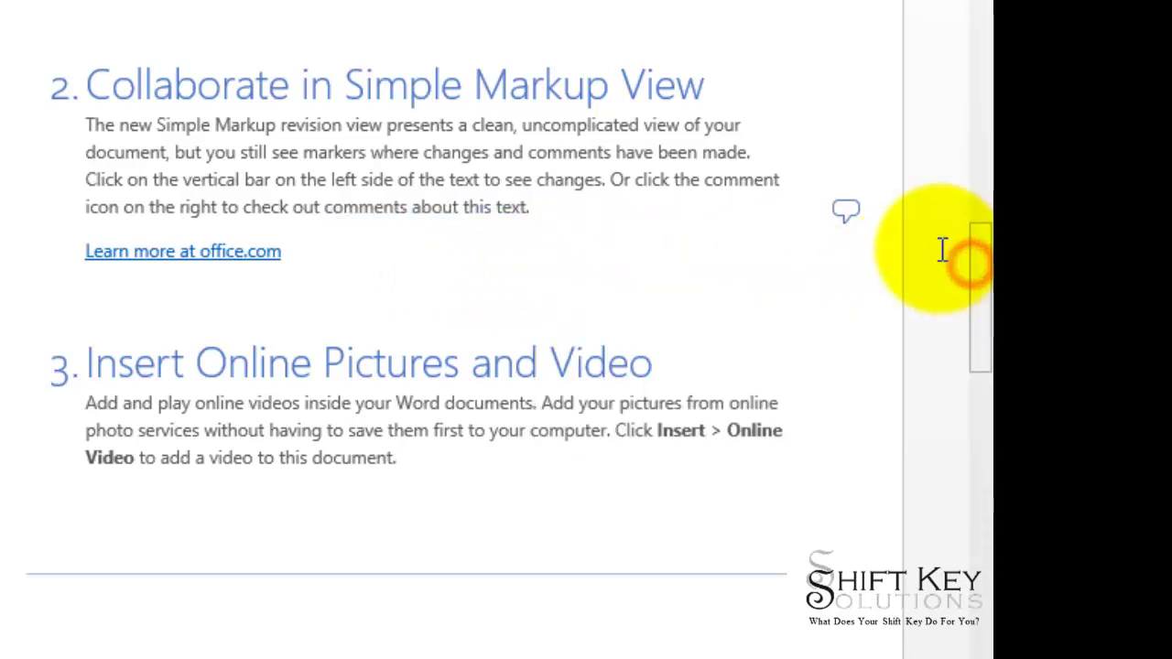
{"action": "scroll", "coordinate": [398, 277], "scroll_direction": "down", "scroll_amount": 1}
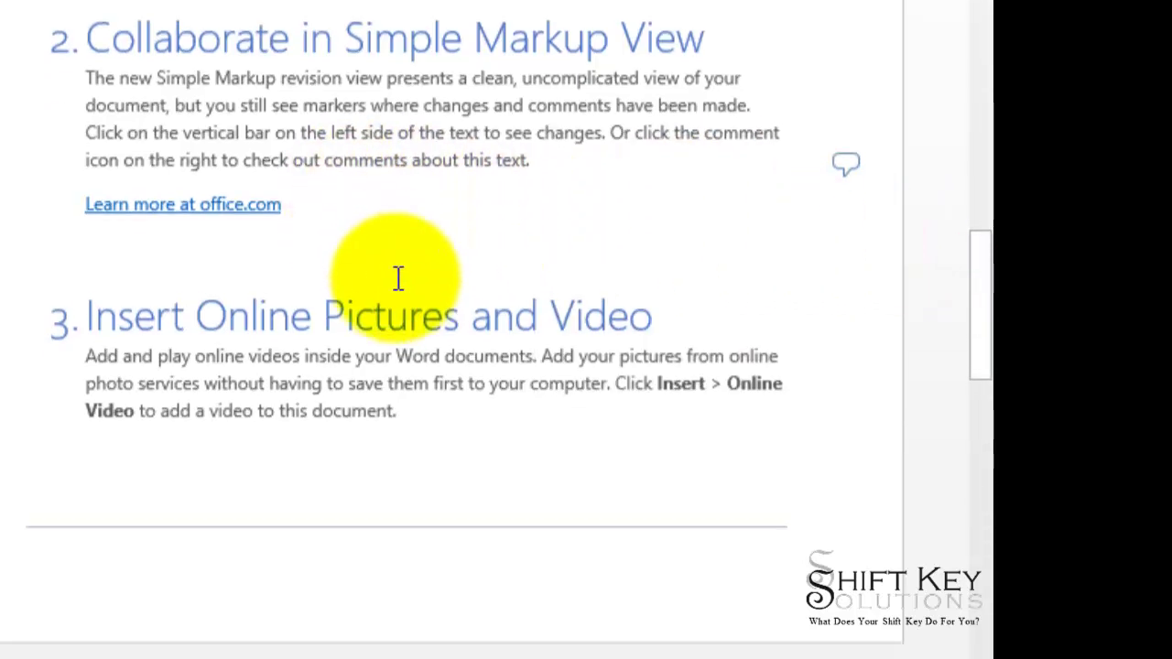
{"action": "scroll", "coordinate": [398, 276], "scroll_direction": "up", "scroll_amount": 1}
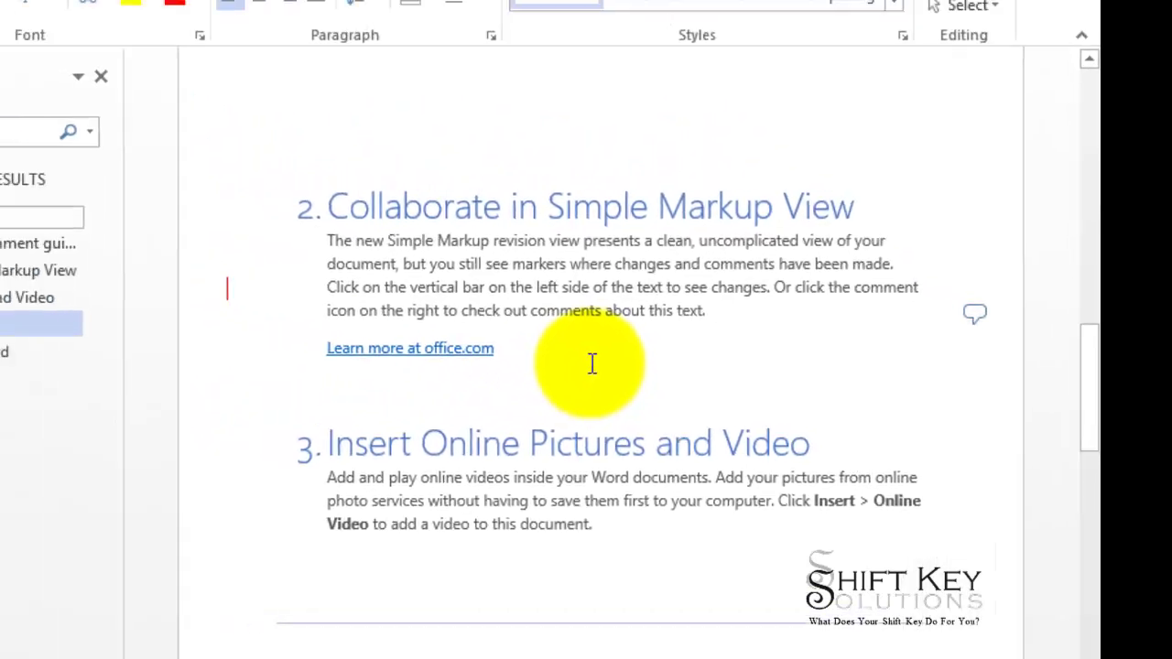
- Scroll to tip 3 and place the cursor at the end of its online video paragraph
{"action": "scroll", "coordinate": [554, 376], "scroll_direction": "down", "scroll_amount": 2}
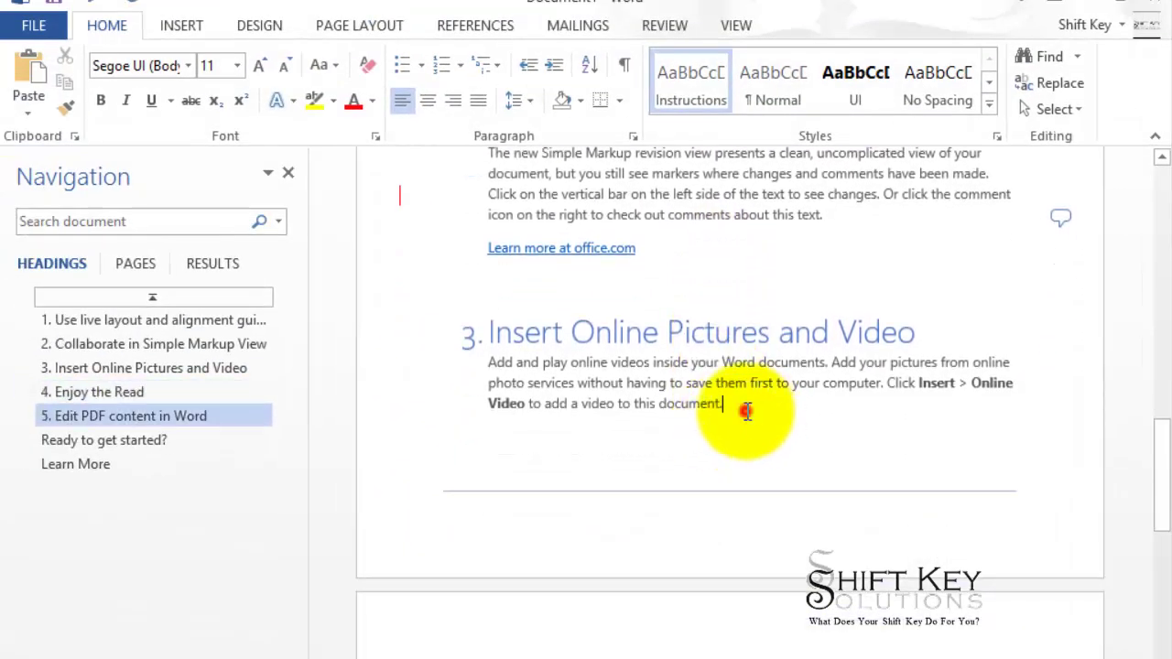
{"action": "left_click", "coordinate": [738, 406]}
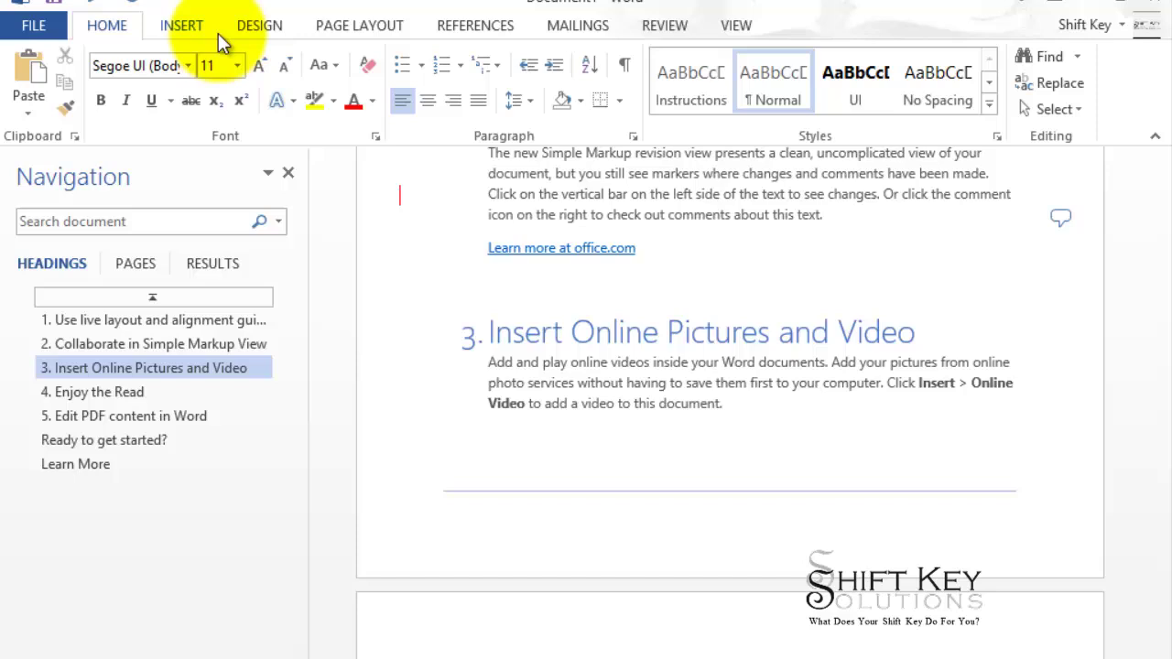
- Embed the YouTube video 'Excel 2013 - Introduction' by searching YouTube for its pasted URL
{"action": "left_click", "coordinate": [181, 28]}
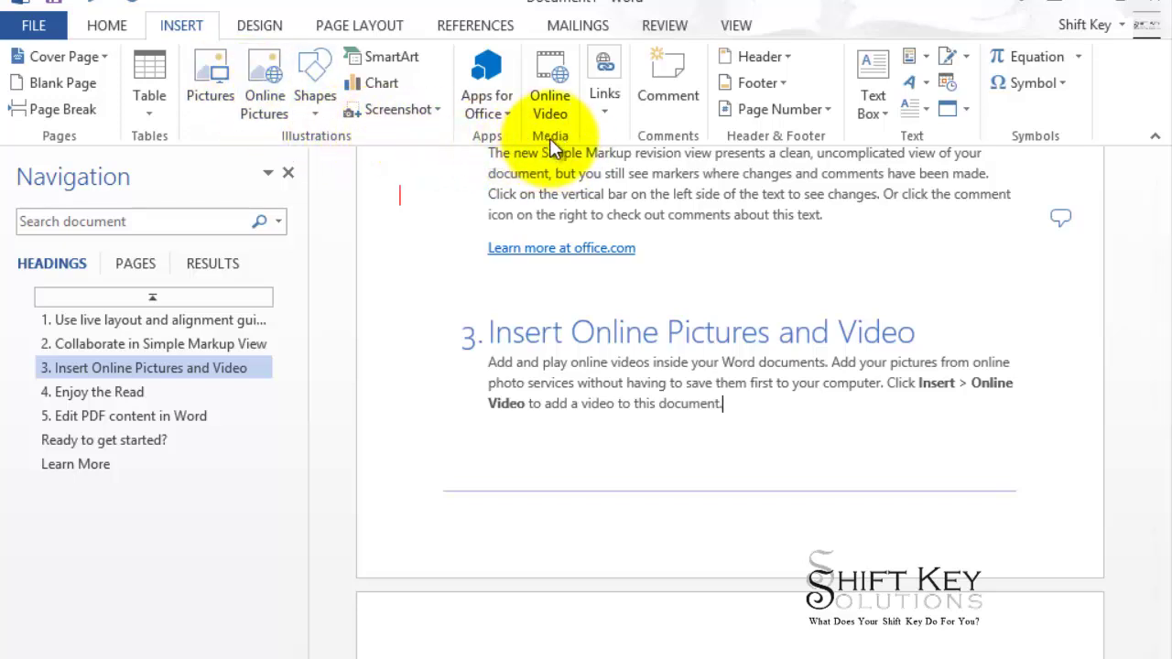
{"action": "left_click", "coordinate": [554, 87]}
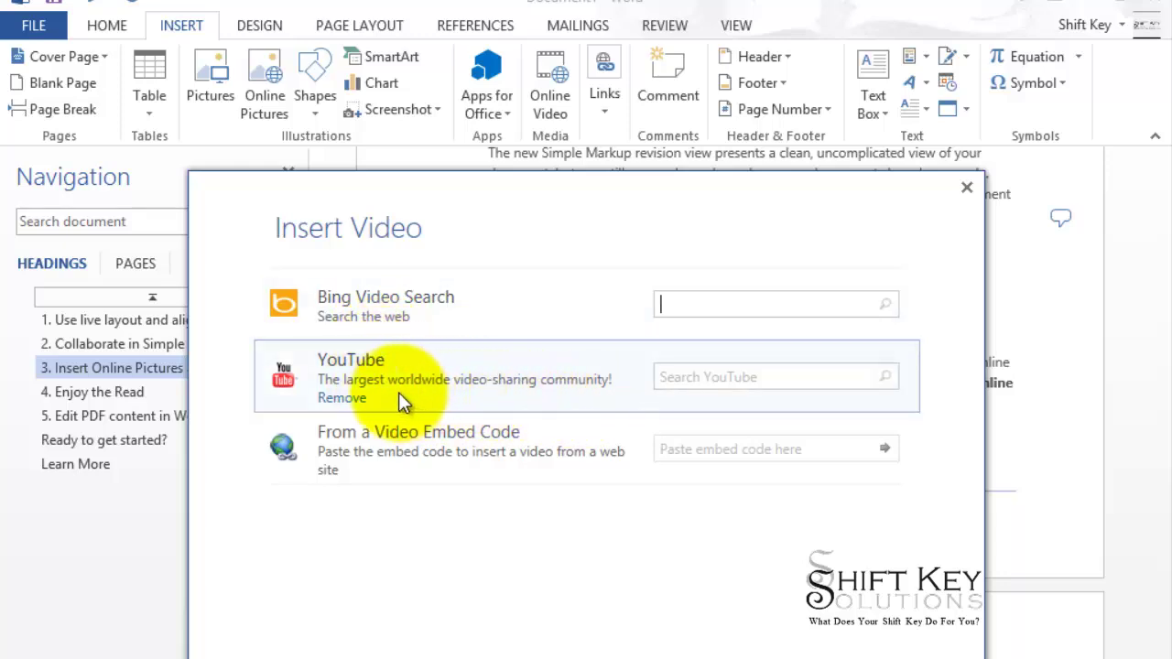
{"action": "left_click", "coordinate": [698, 380]}
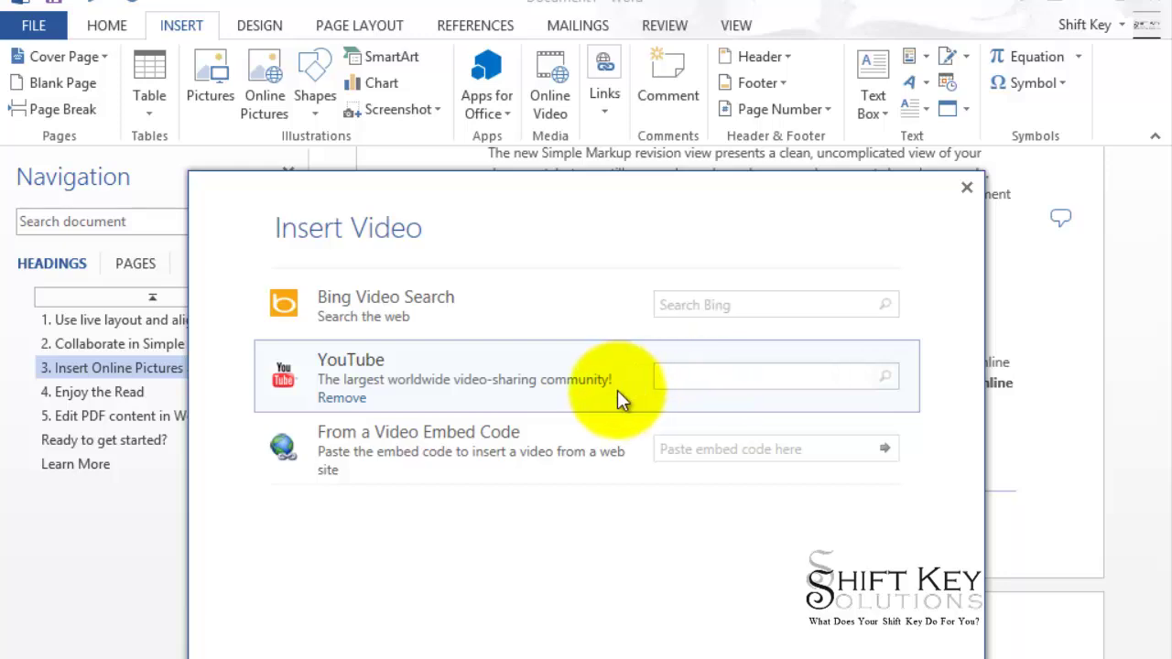
{"action": "key", "text": "ctrl+v"}
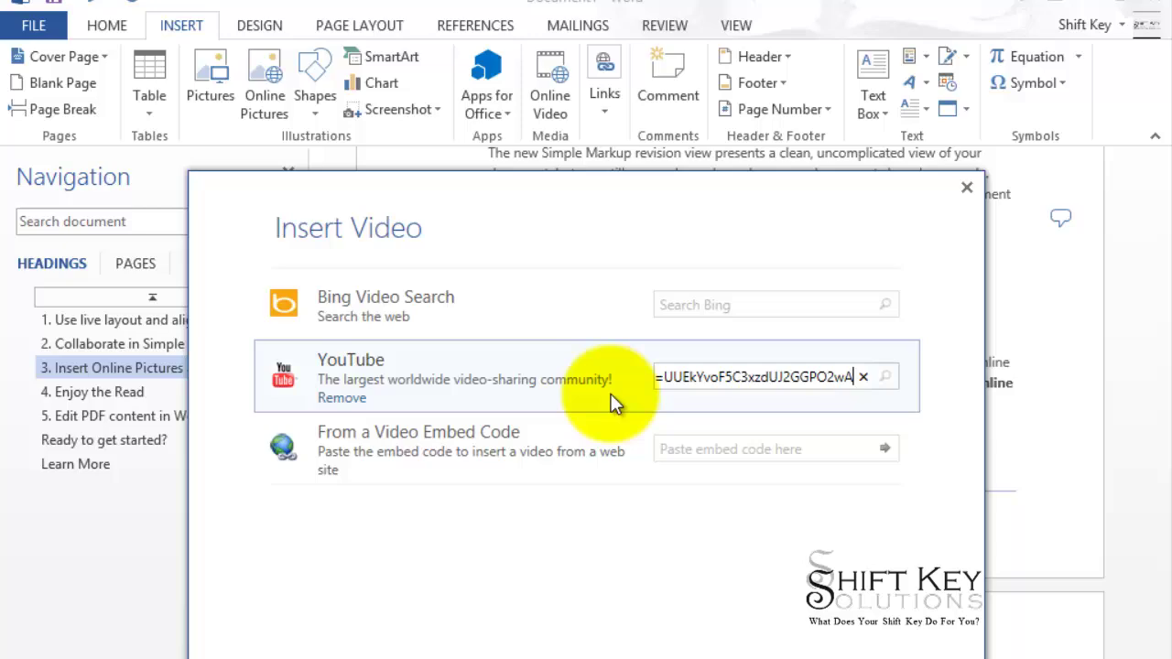
{"action": "key", "text": "Return"}
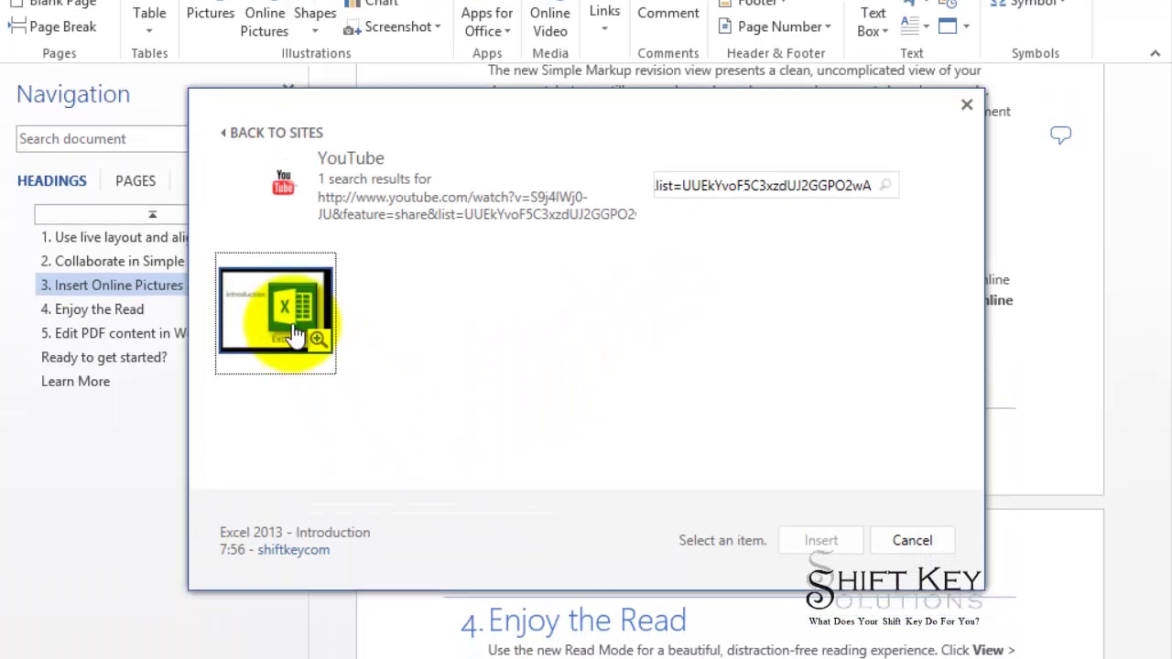
{"action": "left_click", "coordinate": [284, 320]}
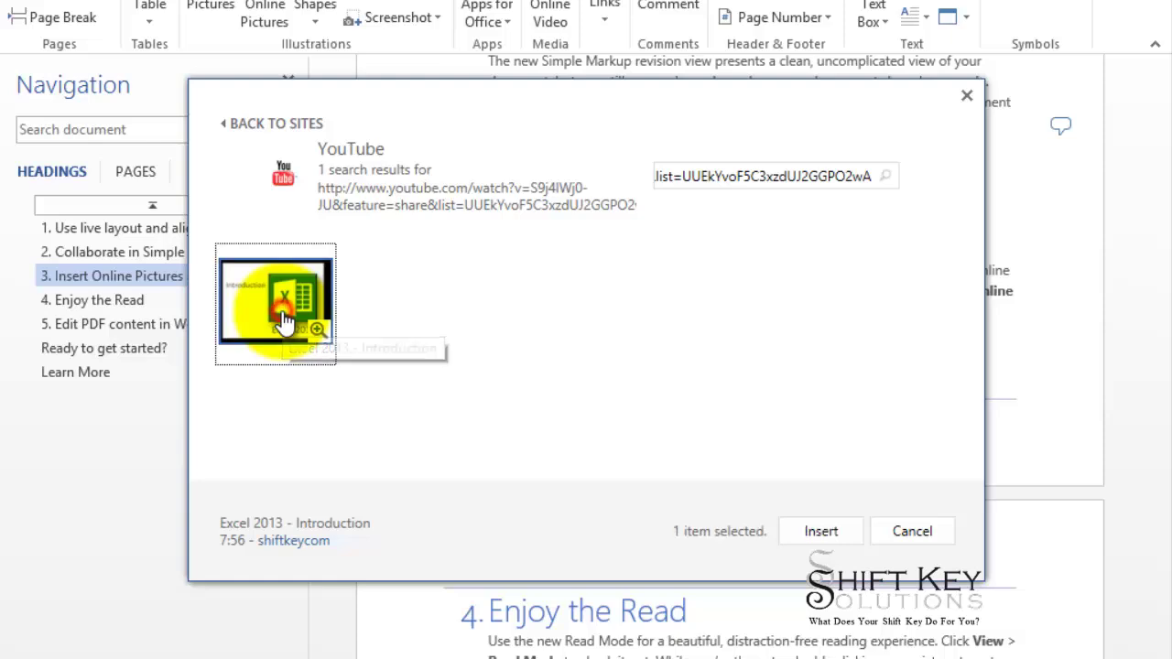
{"action": "left_click", "coordinate": [827, 526]}
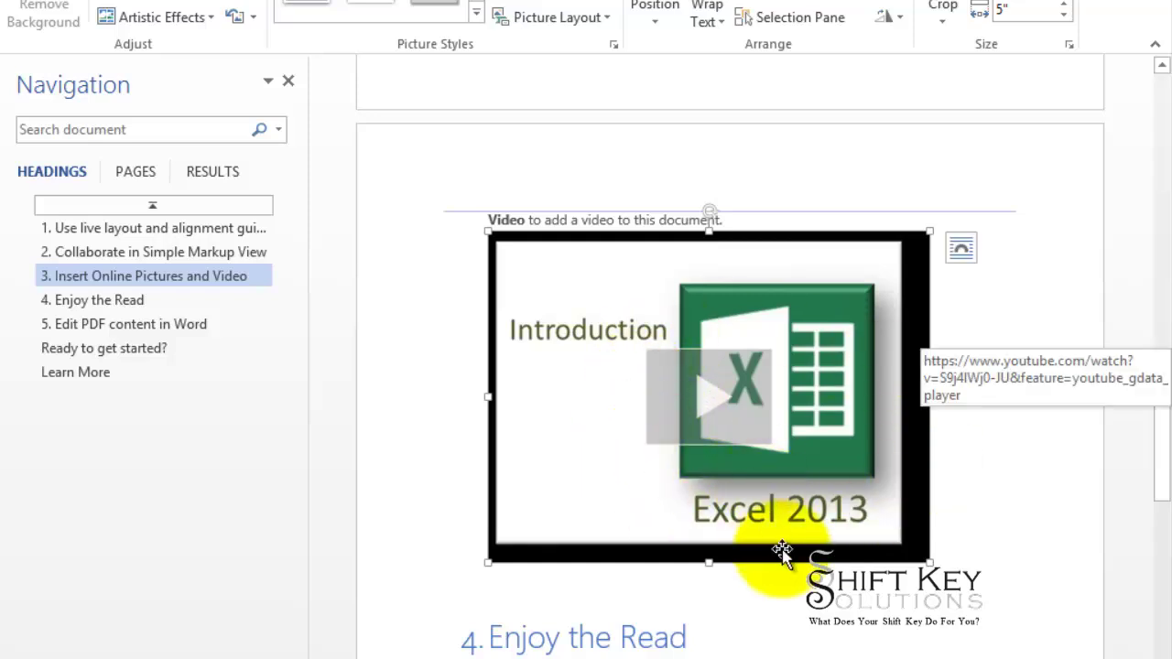
{"action": "left_click", "coordinate": [786, 602]}
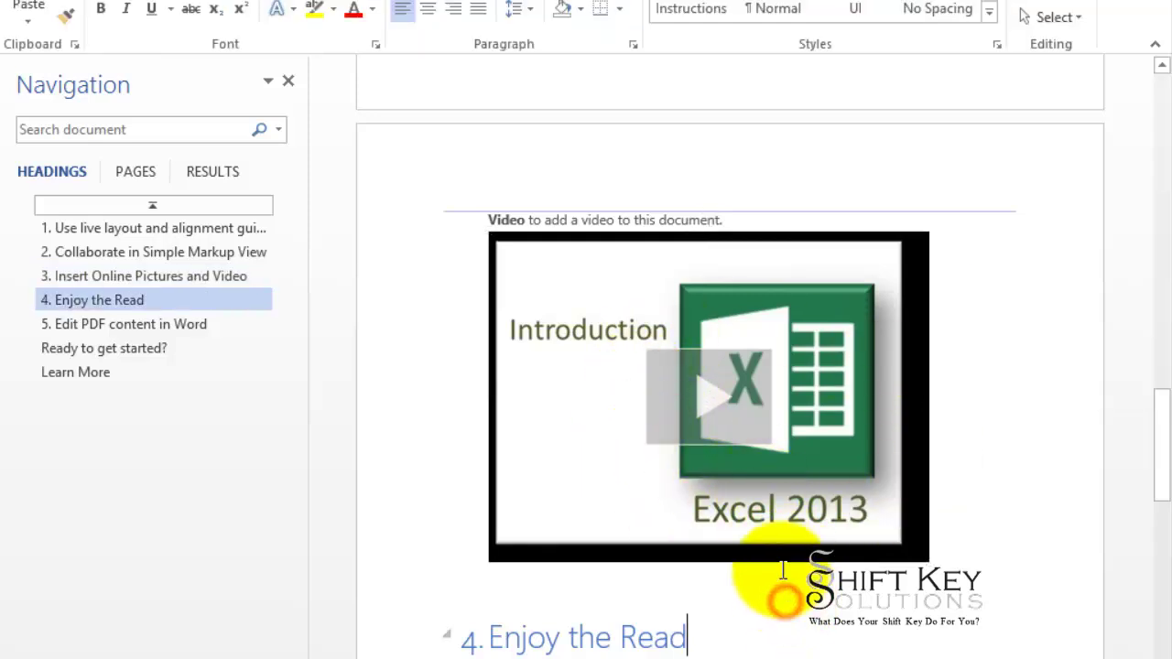
{"action": "scroll", "coordinate": [770, 558], "scroll_direction": "down", "scroll_amount": 4}
{"action": "scroll", "coordinate": [769, 559], "scroll_direction": "down", "scroll_amount": 3}
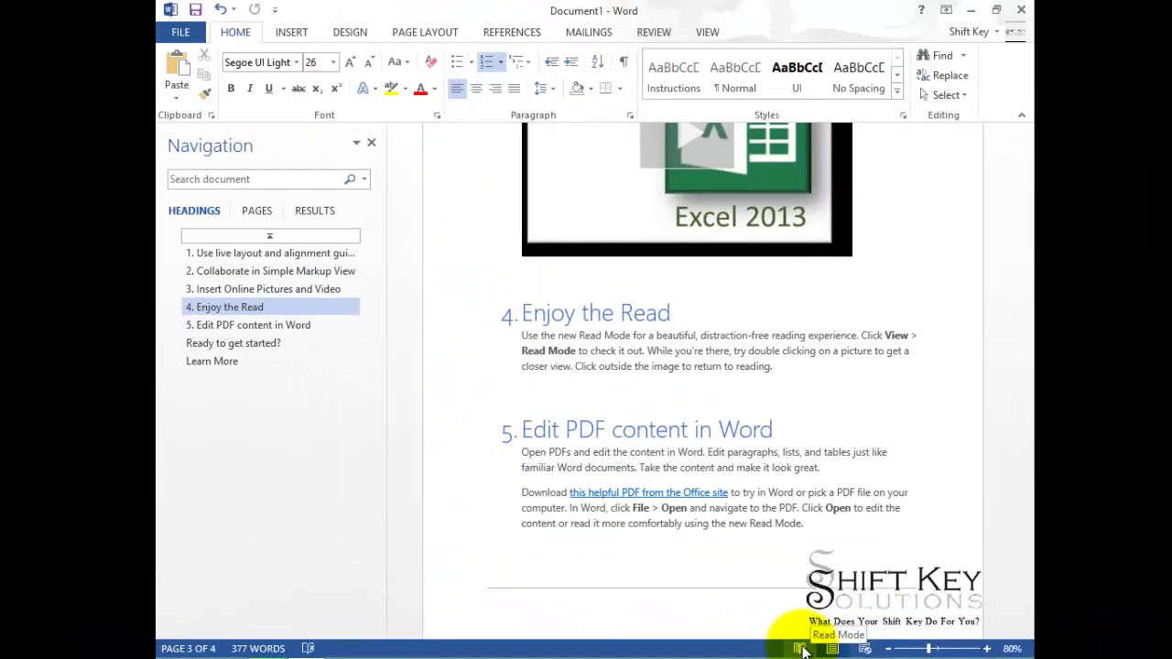
- Switch the document to Read Mode and browse its Tools and View menus
{"action": "left_click", "coordinate": [802, 648]}
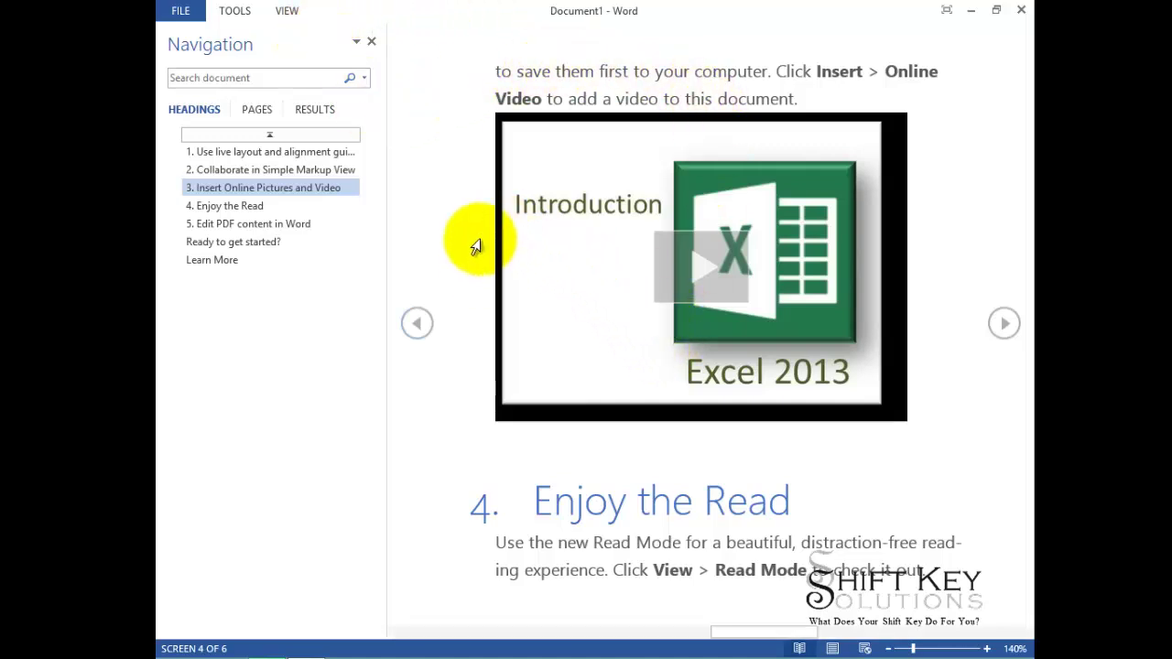
{"action": "left_click", "coordinate": [243, 13]}
{"action": "left_click", "coordinate": [286, 13]}
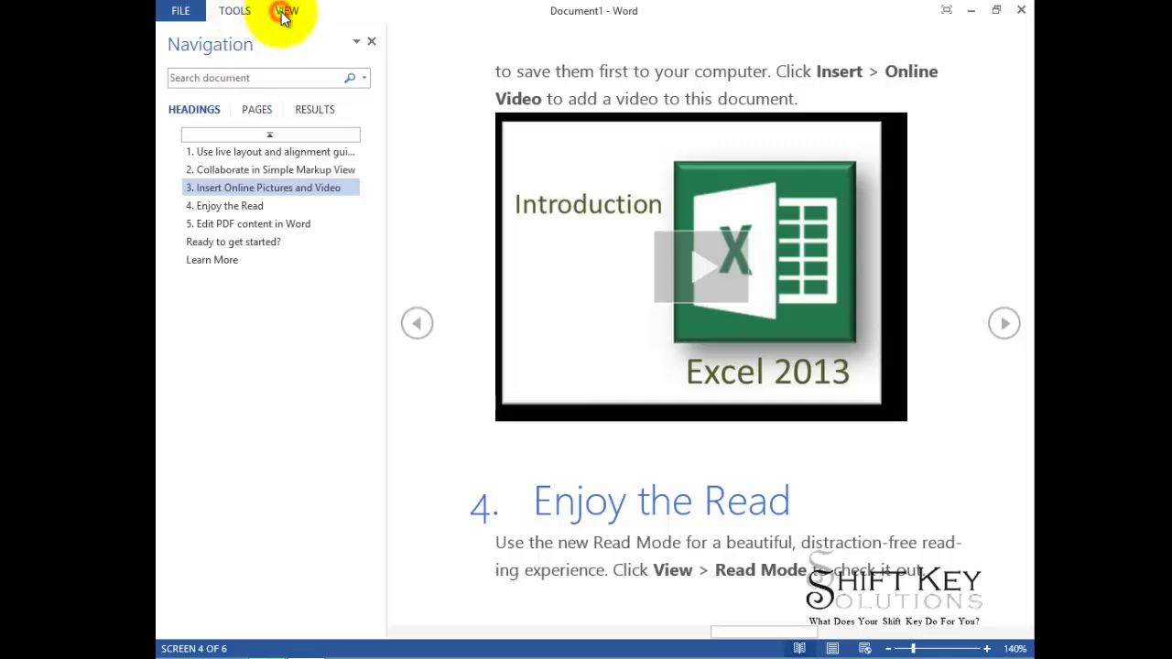
{"action": "left_click", "coordinate": [236, 11]}
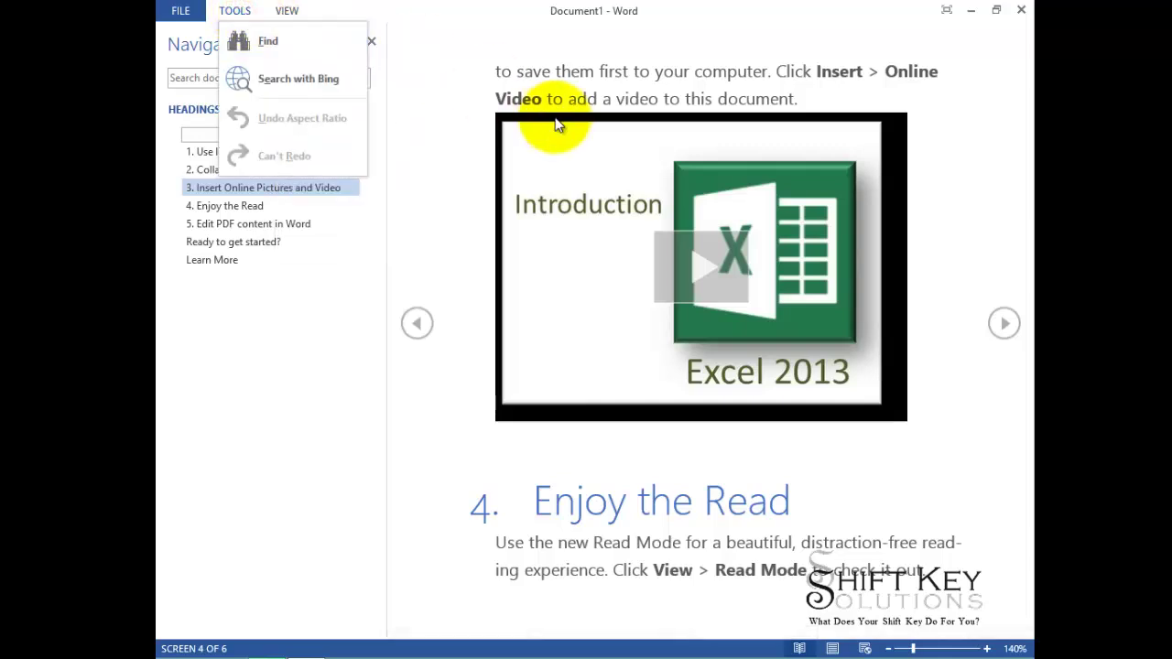
{"action": "left_click", "coordinate": [472, 385]}
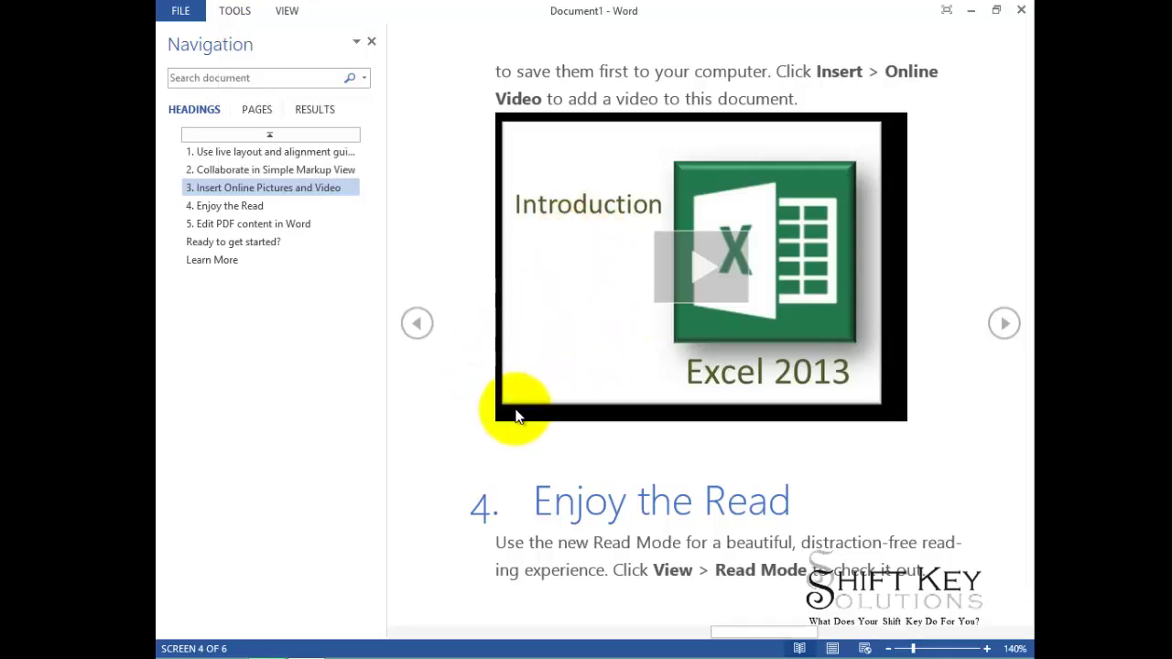
- Page forward one reading screen, then back three screens
{"action": "scroll", "coordinate": [515, 417], "scroll_direction": "down", "scroll_amount": 1}
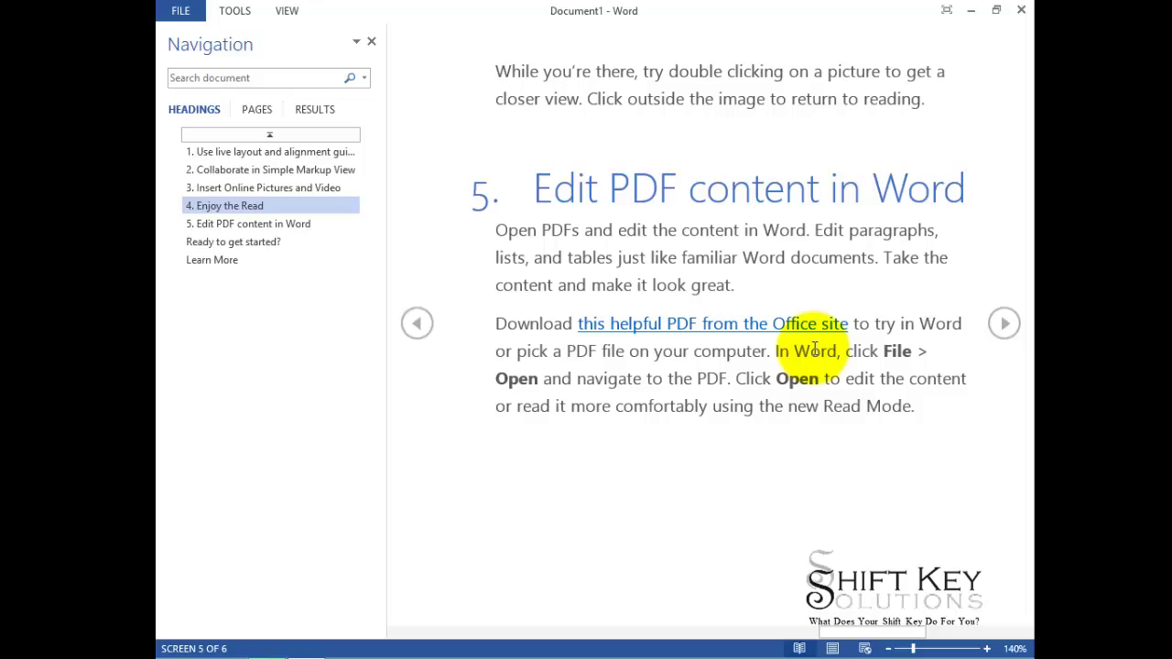
{"action": "left_click", "coordinate": [1004, 325]}
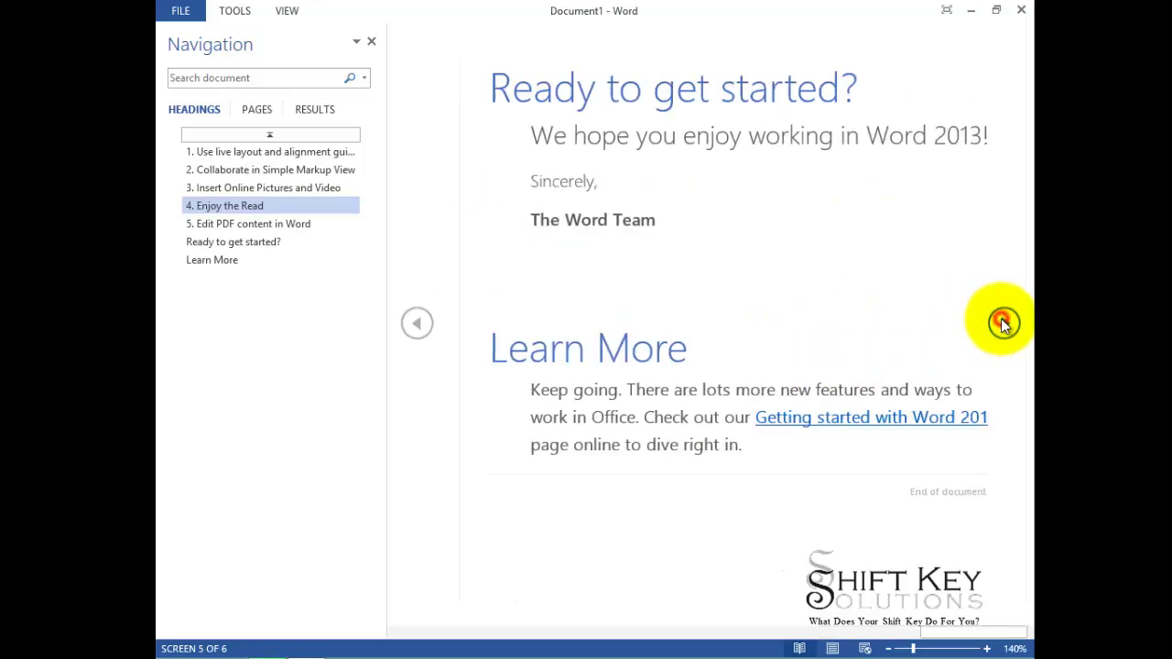
{"action": "left_click", "coordinate": [412, 327]}
{"action": "left_click", "coordinate": [414, 325]}
{"action": "left_click", "coordinate": [414, 325]}
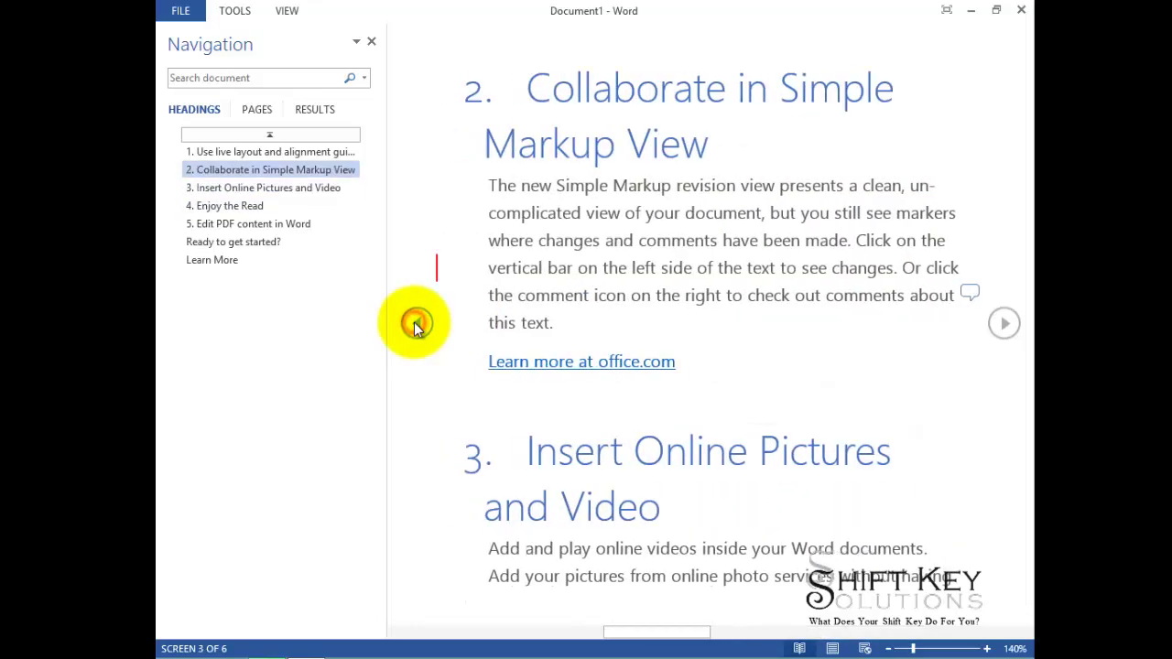
- Return to Print Layout and place the cursor at the end of tip 5, Edit PDF content in Word
{"action": "left_click", "coordinate": [1007, 326]}
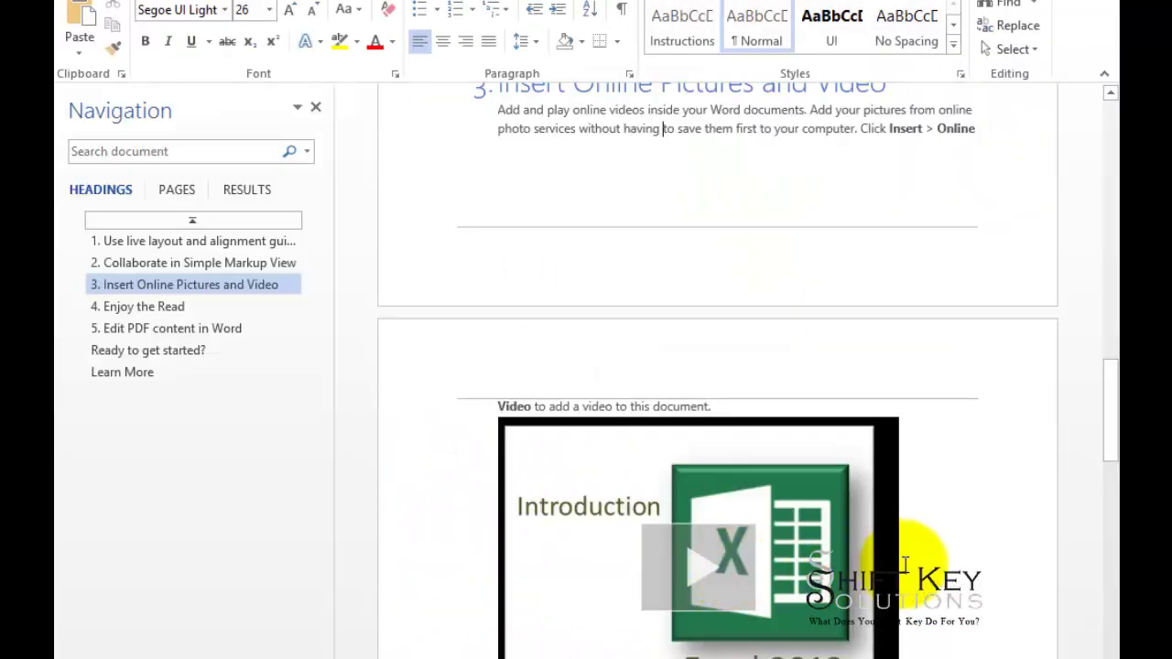
{"action": "scroll", "coordinate": [916, 559], "scroll_direction": "down", "scroll_amount": 6}
{"action": "scroll", "coordinate": [905, 564], "scroll_direction": "down", "scroll_amount": 4}
{"action": "left_click", "coordinate": [890, 537]}
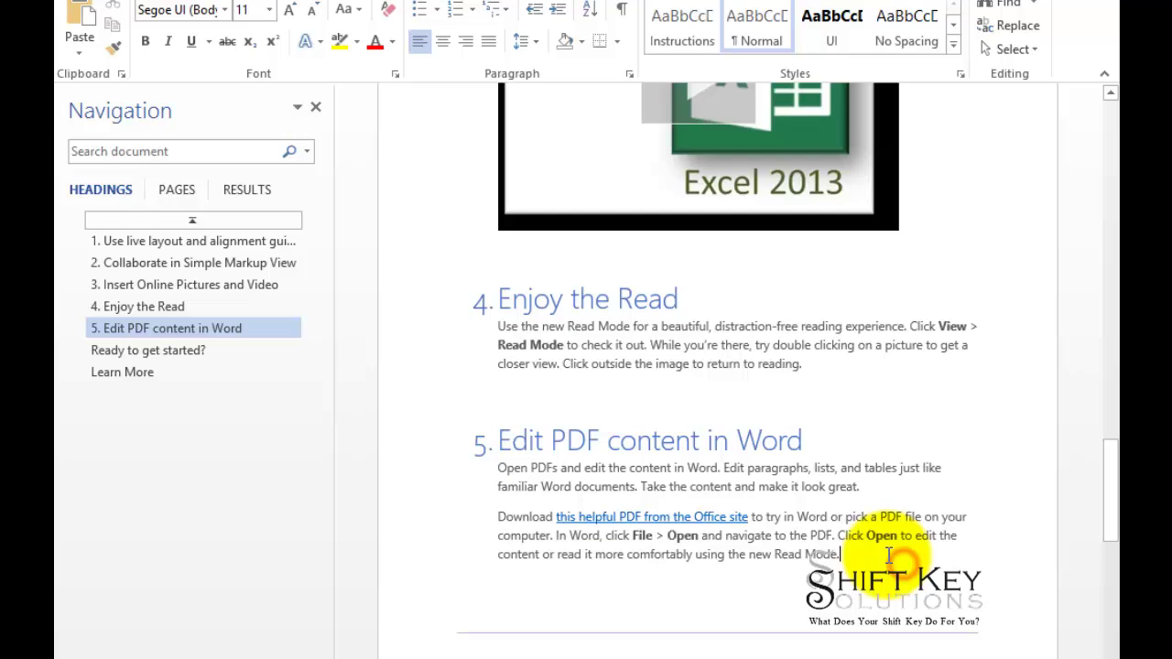
{"action": "scroll", "coordinate": [884, 544], "scroll_direction": "down", "scroll_amount": 2}
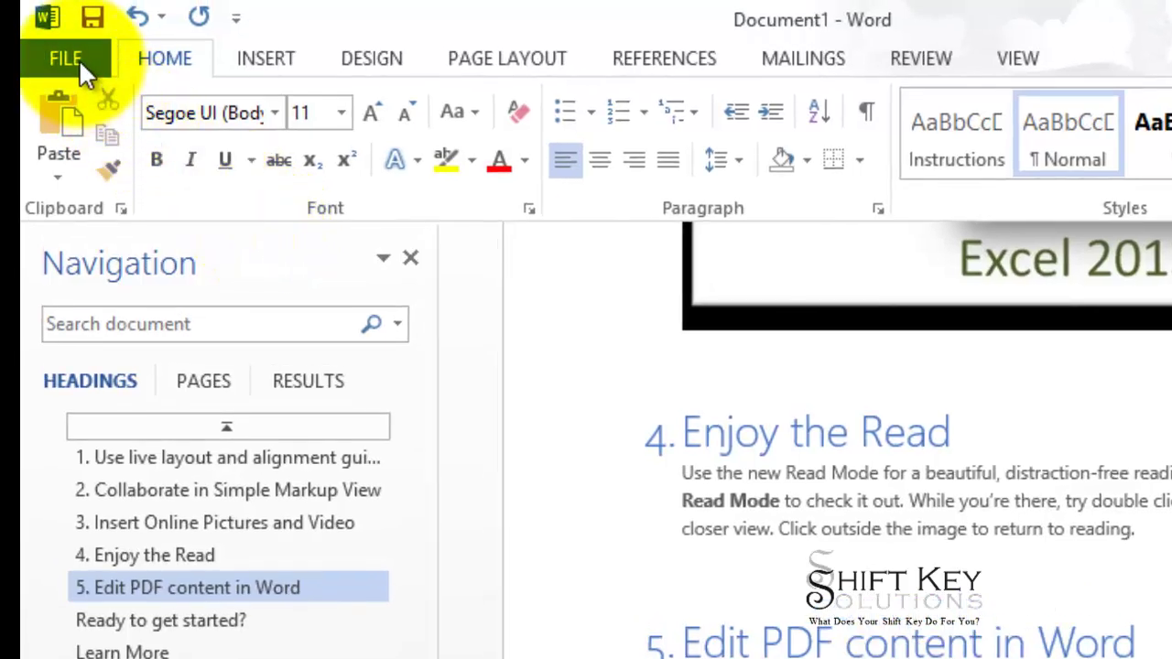
- Browse to the Desktop folder from FILE > Open > Computer and select the AF102997669 PDF
{"action": "left_click", "coordinate": [77, 57]}
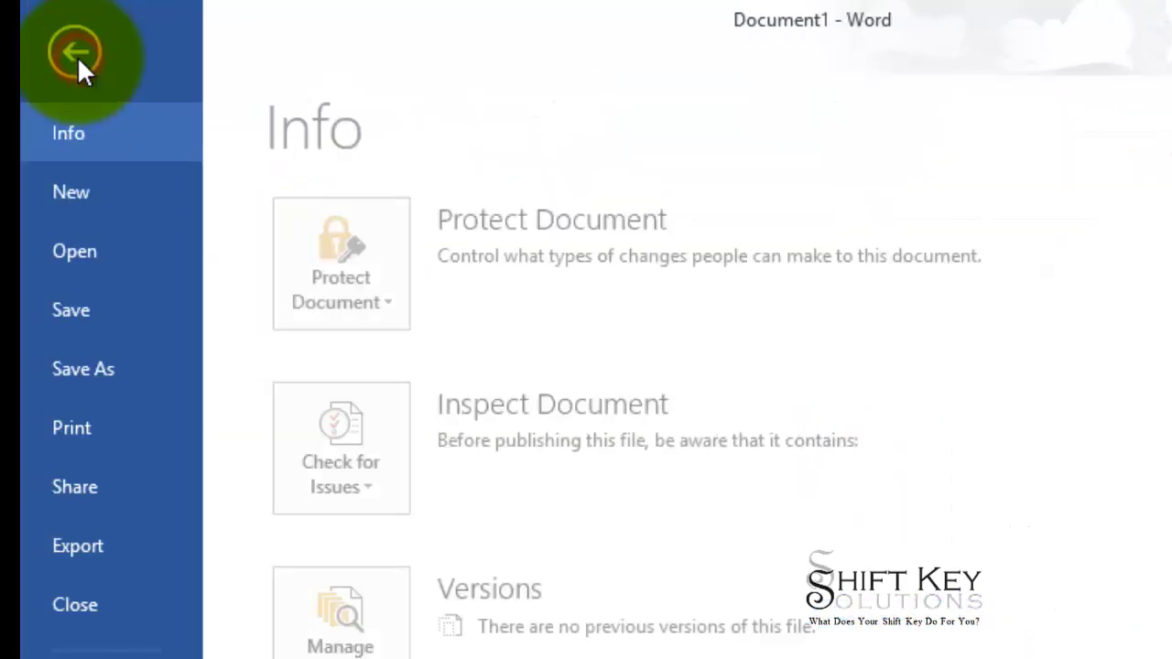
{"action": "left_click", "coordinate": [99, 245]}
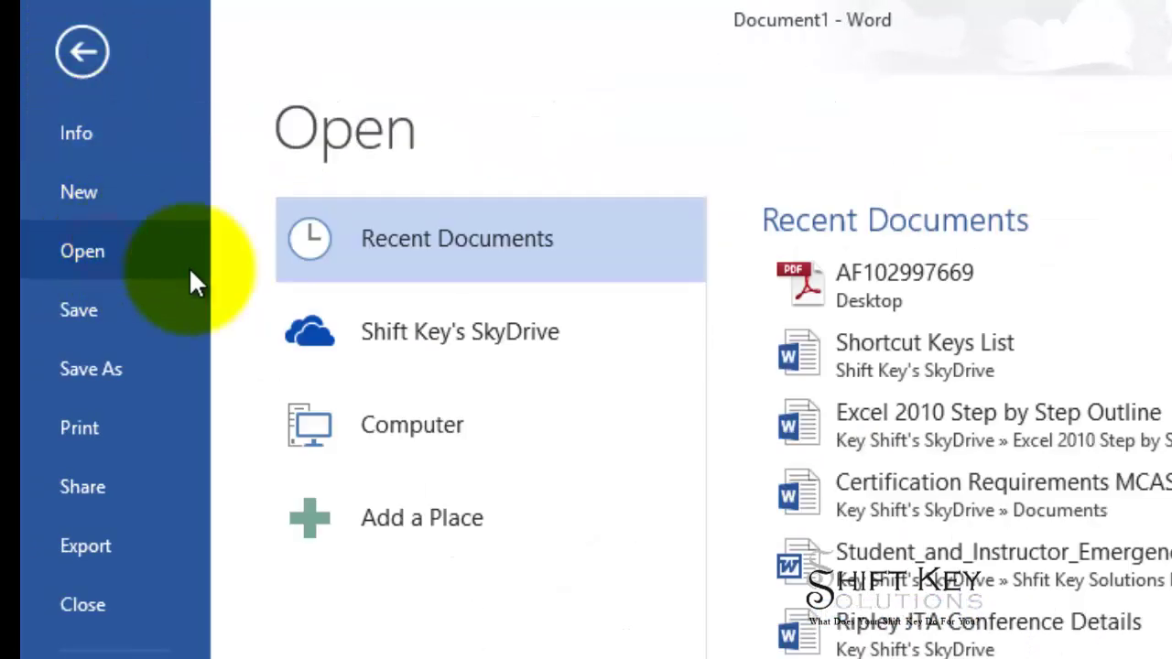
{"action": "left_click", "coordinate": [412, 419]}
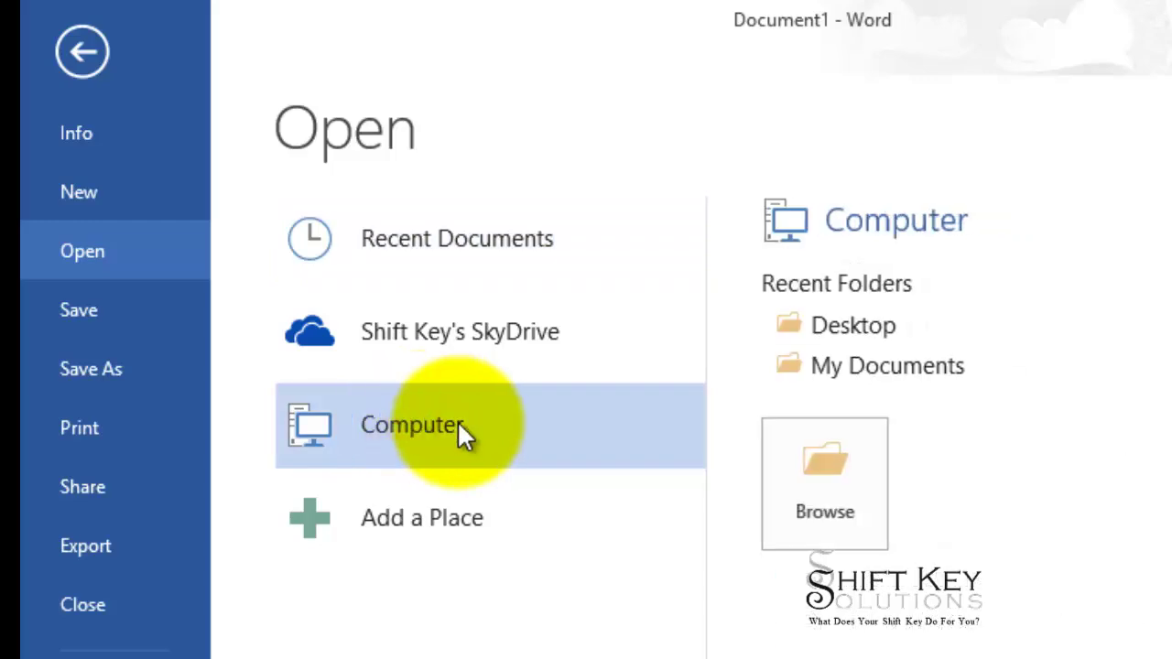
{"action": "left_click", "coordinate": [866, 325]}
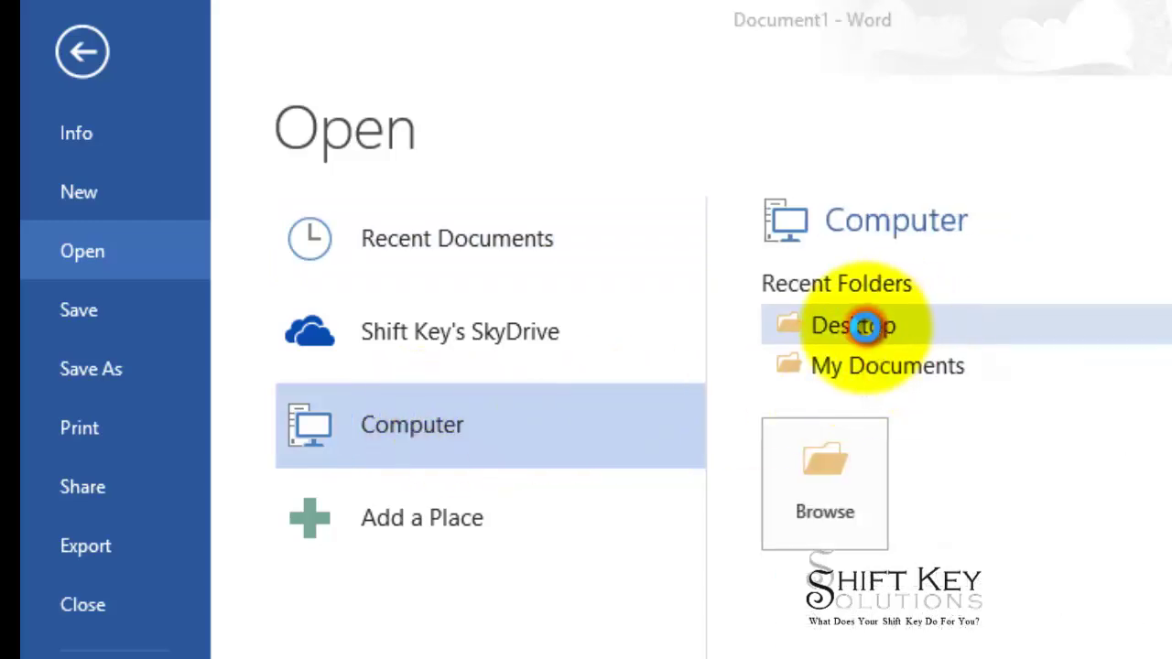
{"action": "left_click", "coordinate": [412, 225]}
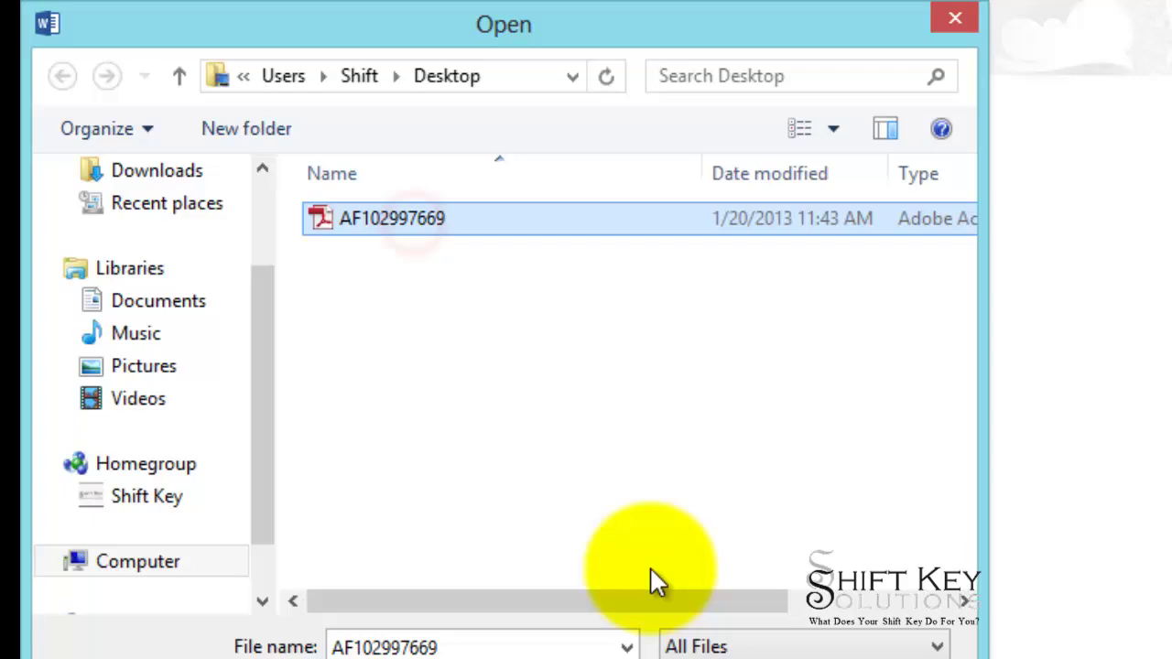
- Open AF102997669 and accept its conversion into the editable 'PDF Reflow' Word document
{"action": "key", "text": "Return"}
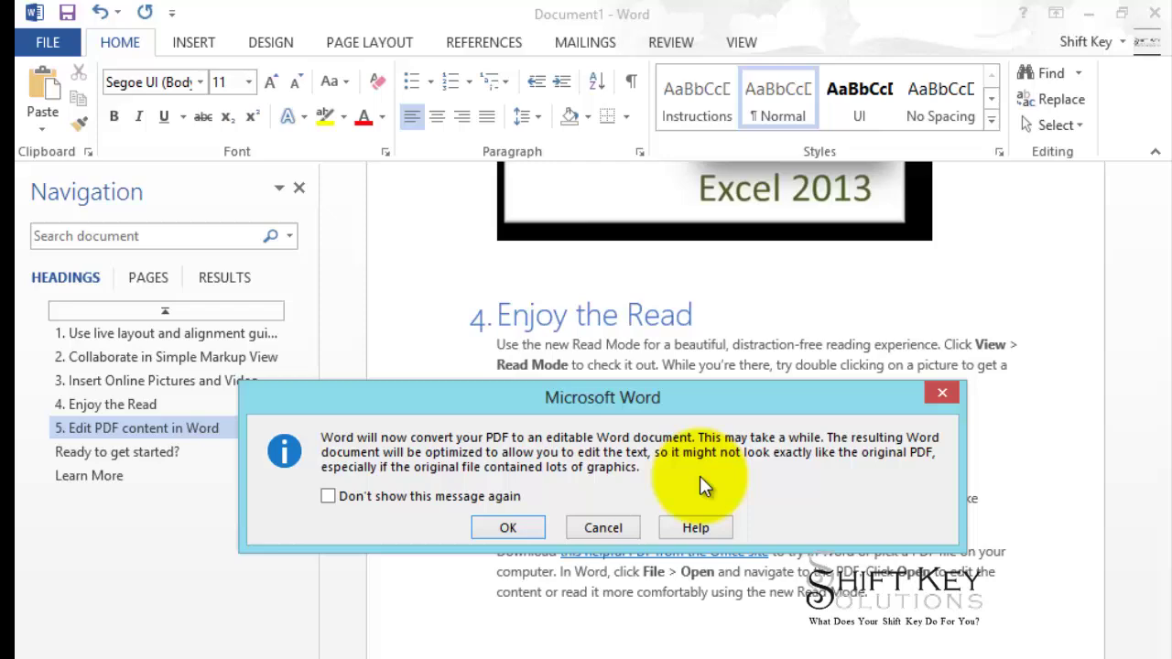
{"action": "left_click", "coordinate": [503, 530]}
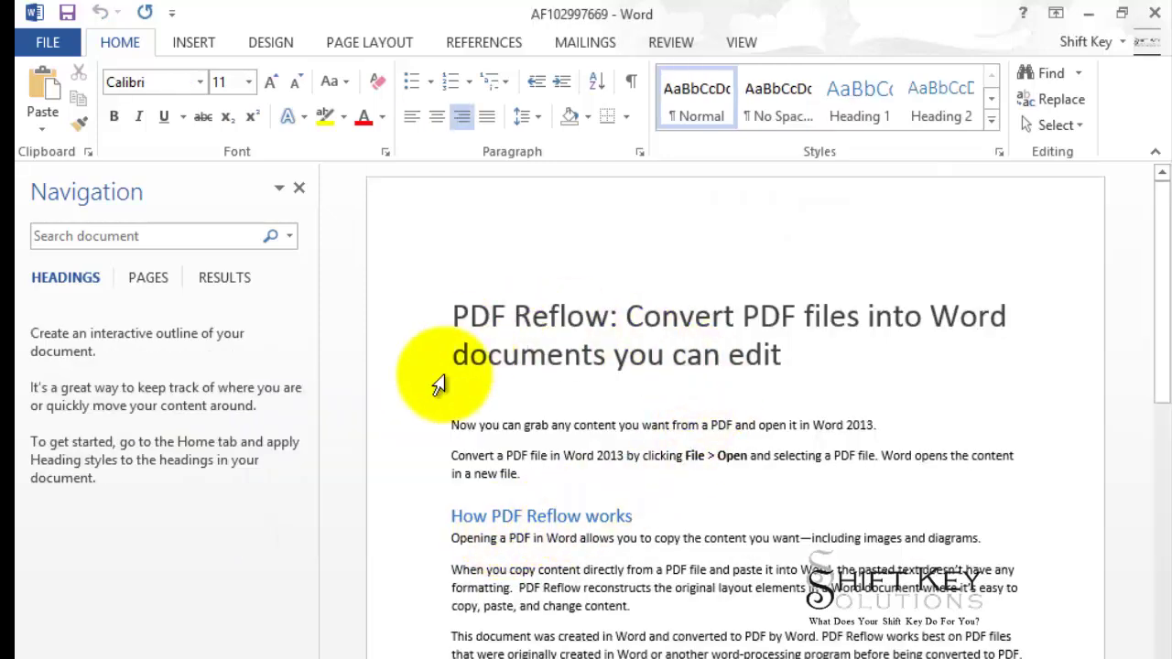
{"action": "scroll", "coordinate": [710, 501], "scroll_direction": "down", "scroll_amount": 6}
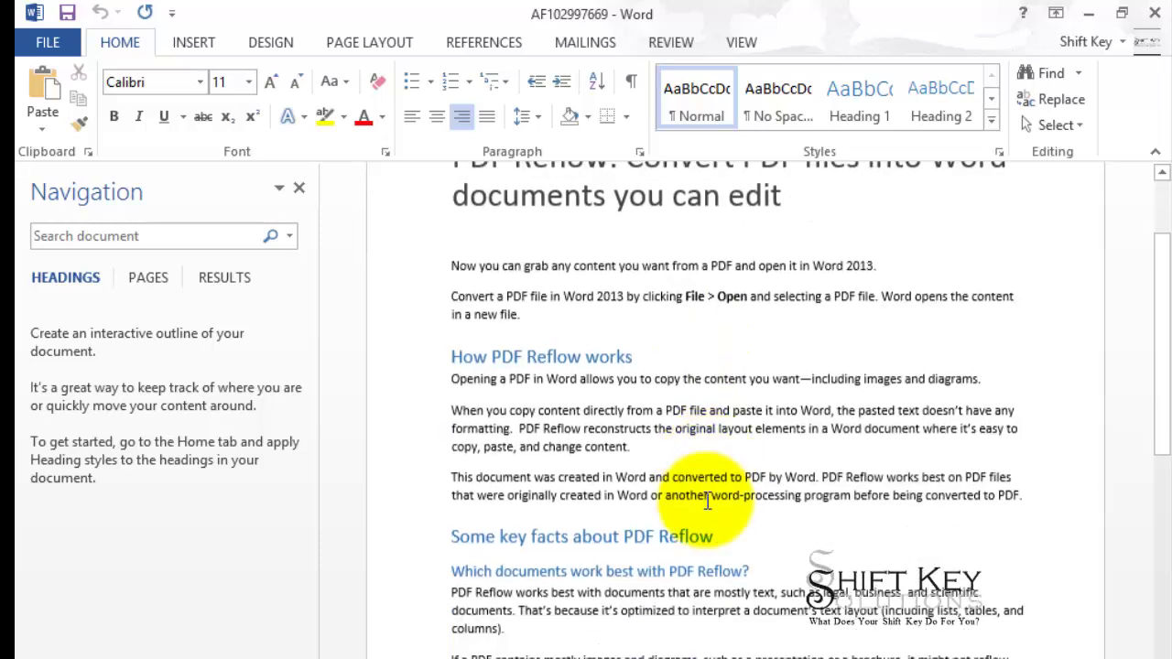
{"action": "left_click_drag", "start_coordinate": [749, 494], "coordinate": [478, 354]}
{"action": "left_click", "coordinate": [669, 357]}
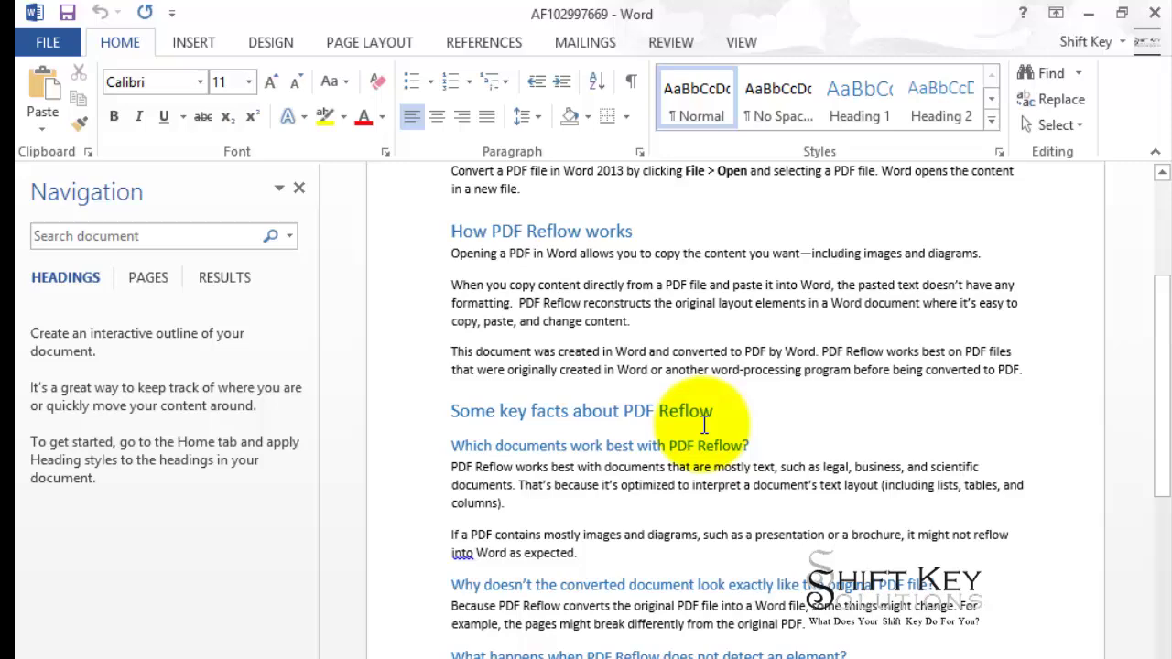
{"action": "scroll", "coordinate": [702, 458], "scroll_direction": "up", "scroll_amount": 6}
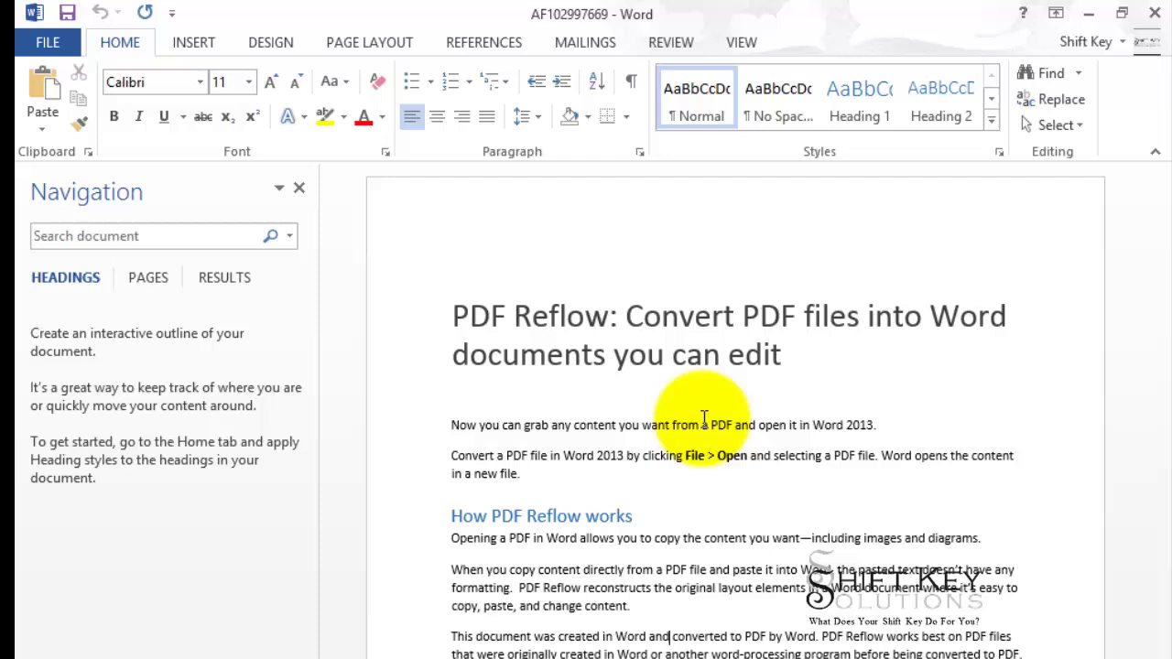
{"action": "scroll", "coordinate": [806, 495], "scroll_direction": "down", "scroll_amount": 5}
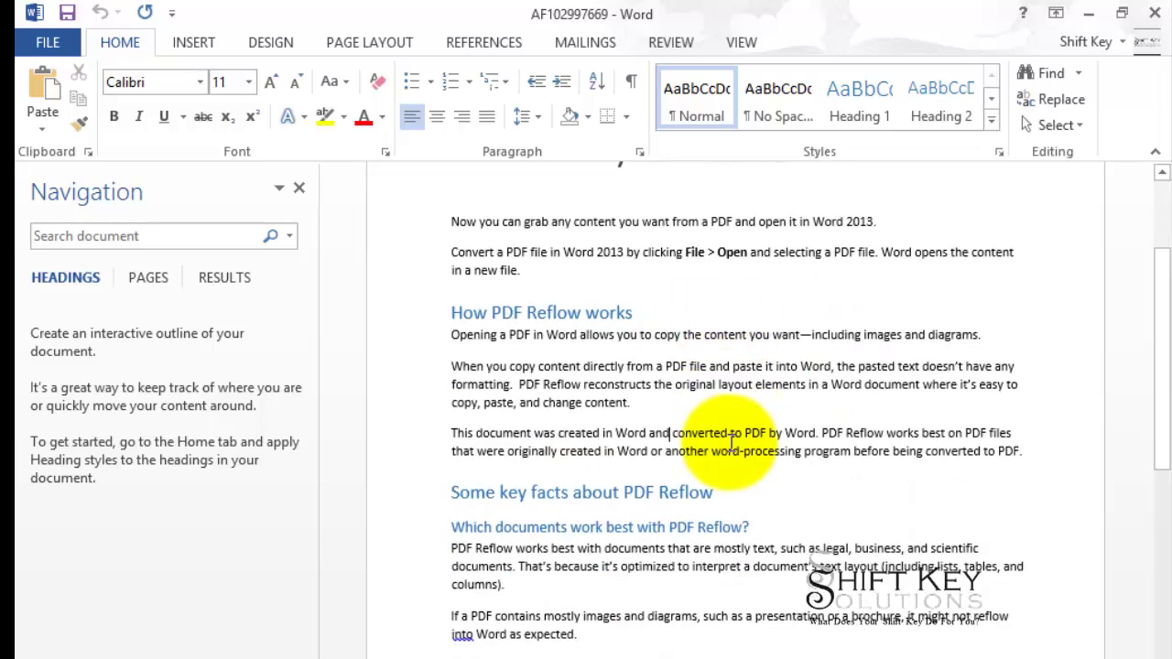
{"action": "scroll", "coordinate": [394, 284], "scroll_direction": "up", "scroll_amount": 5}
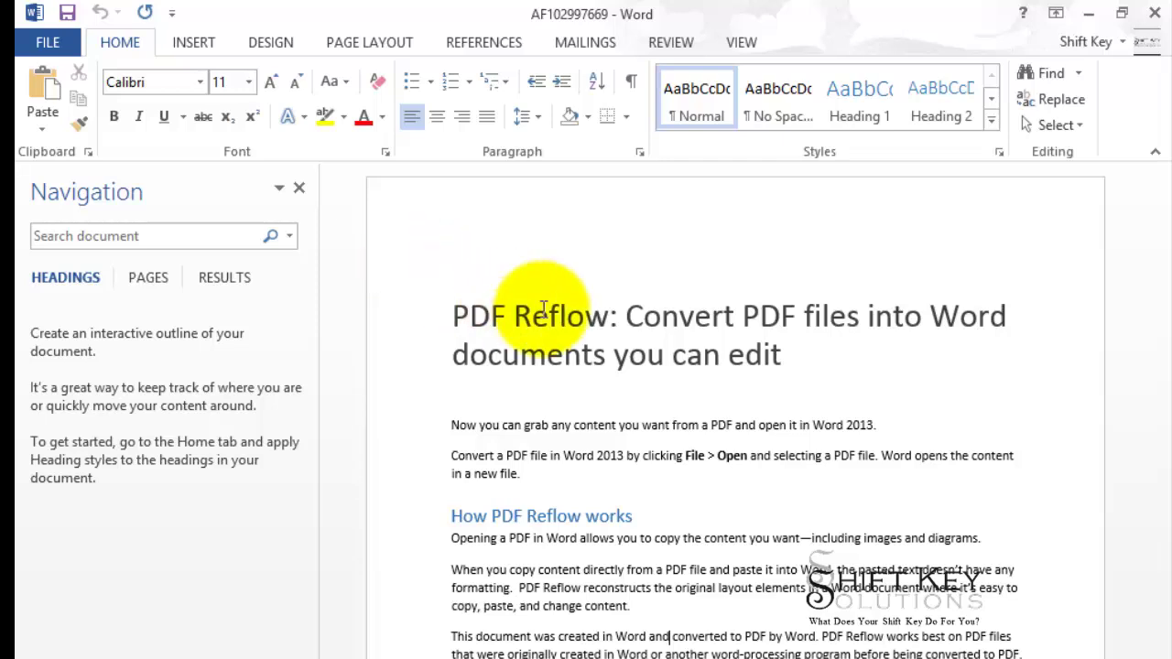
{"action": "left_click", "coordinate": [834, 371]}
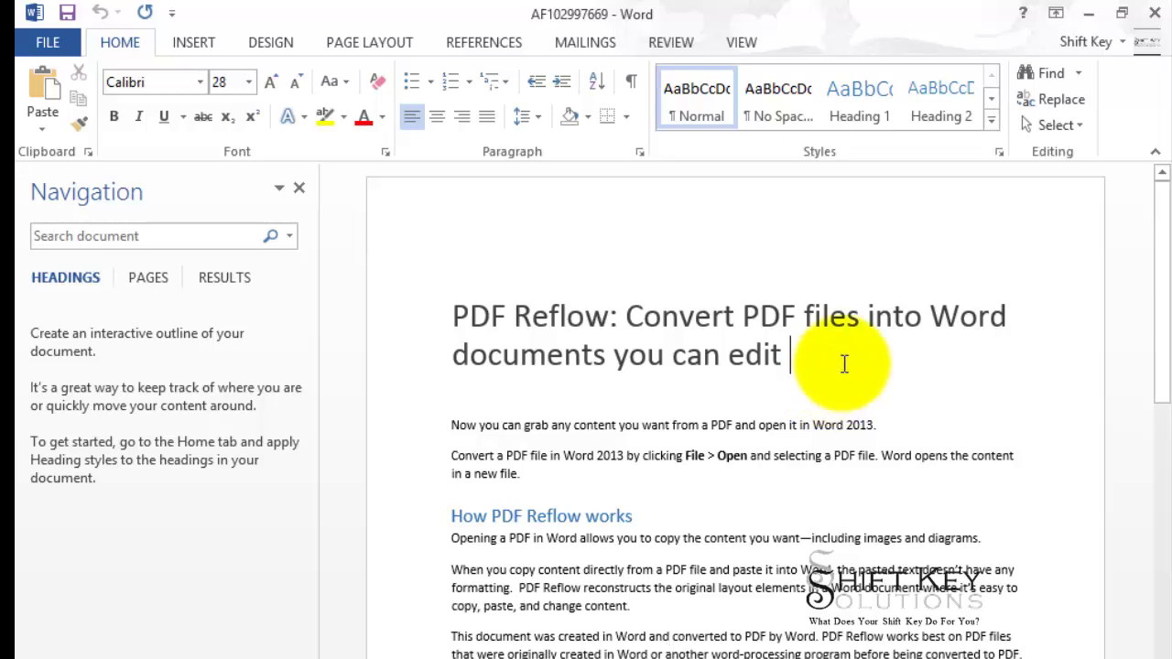